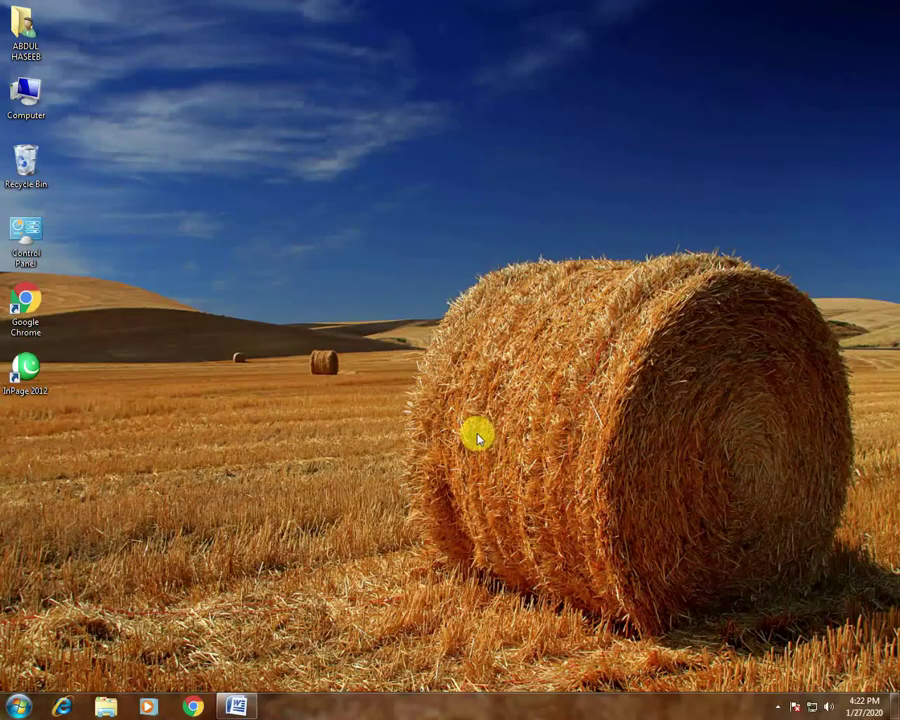
- Refresh the desktop repeatedly from its right-click menu
right_click(227, 284)
left_click(288, 326)
right_click(262, 286)
left_click(306, 321)
right_click(267, 286)
left_click(316, 316)
right_click(276, 282)
left_click(320, 322)
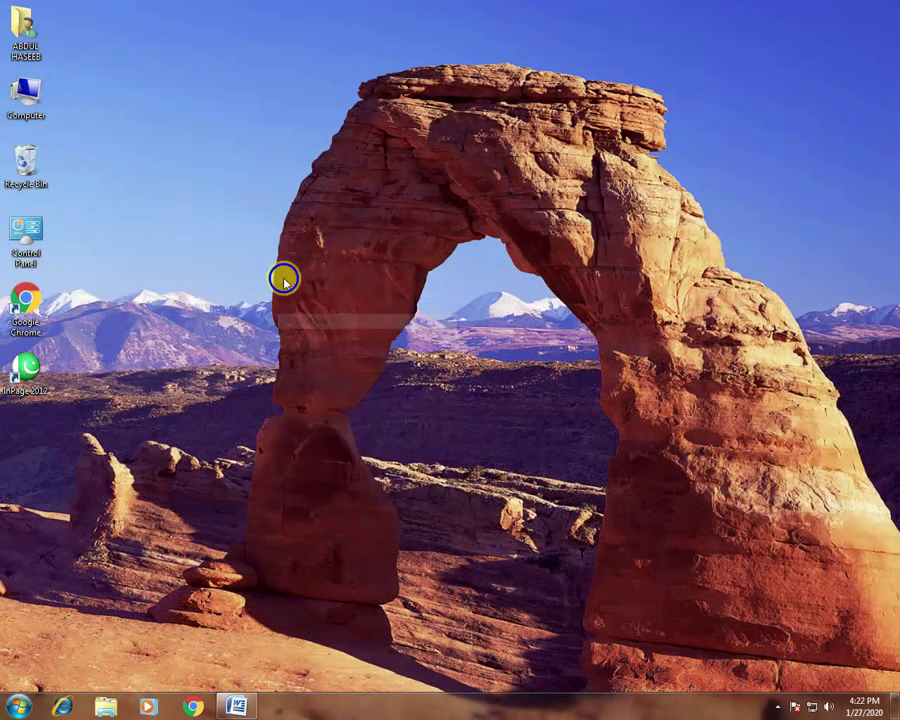
right_click(283, 277)
left_click(336, 321)
right_click(264, 270)
left_click(313, 308)
right_click(258, 270)
left_click(309, 308)
right_click(268, 288)
left_click(313, 332)
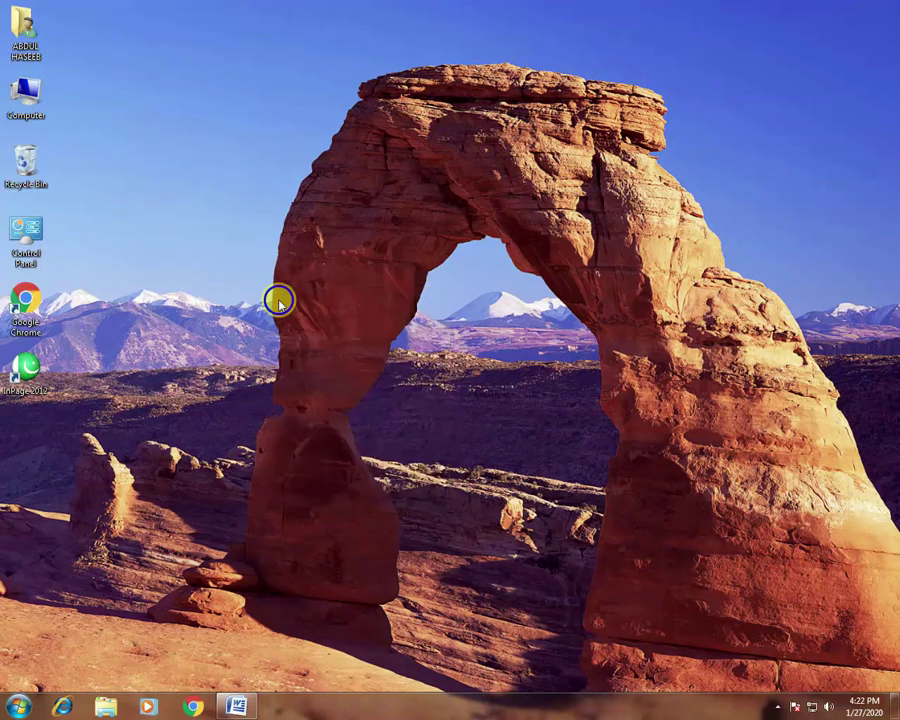
right_click(279, 300)
left_click(323, 340)
- Refresh the desktop once more, then bring up the blank Pakistan document on the Insert ribbon
right_click(276, 302)
left_click(321, 341)
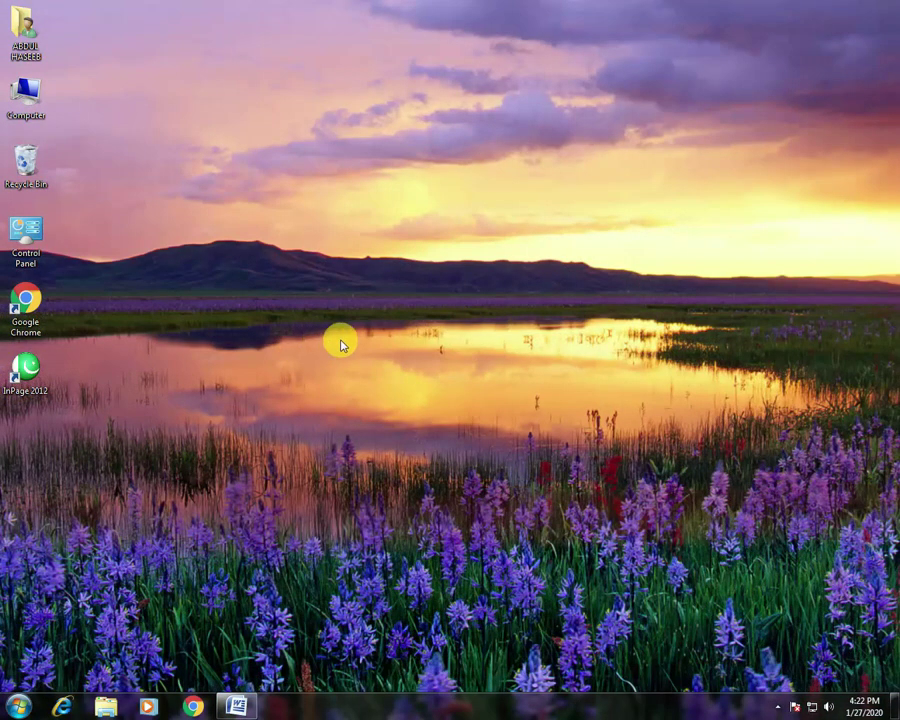
left_click(238, 706)
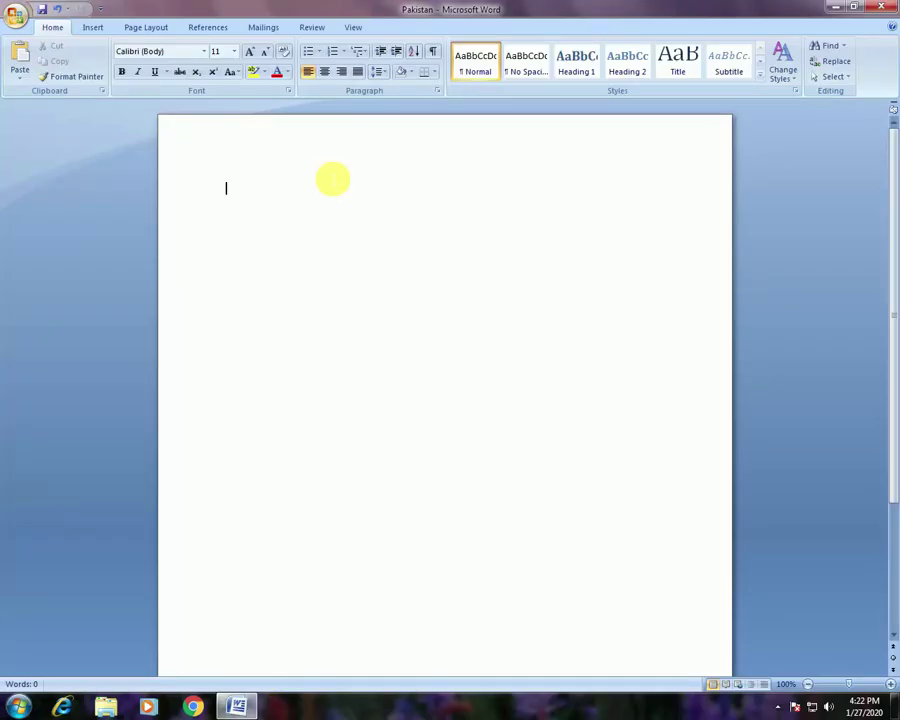
left_click(91, 28)
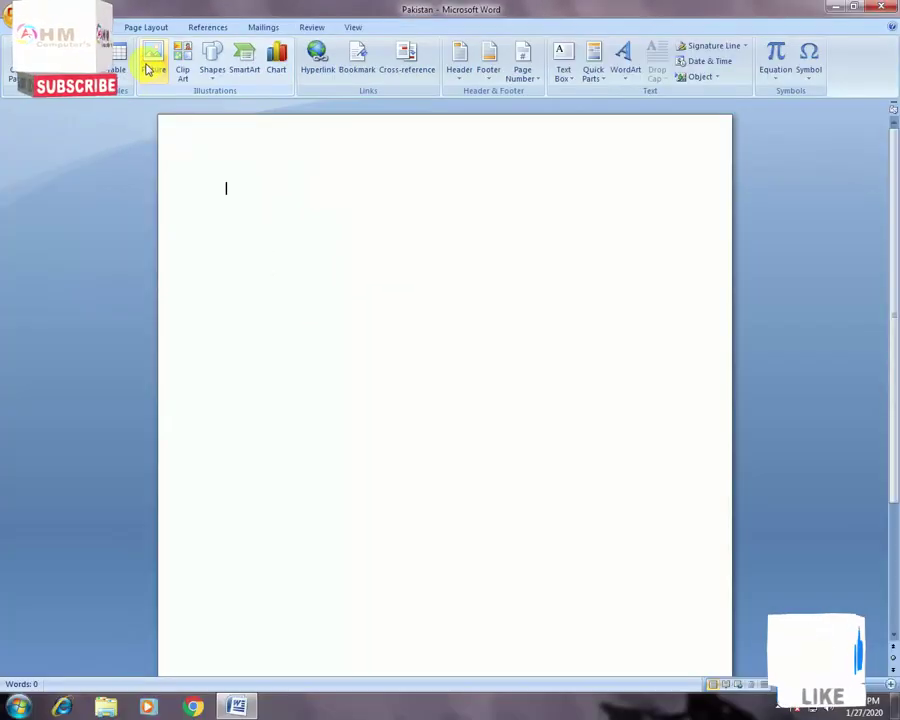
- Insert the Penguins photo from Sample Pictures into the document
left_click(155, 72)
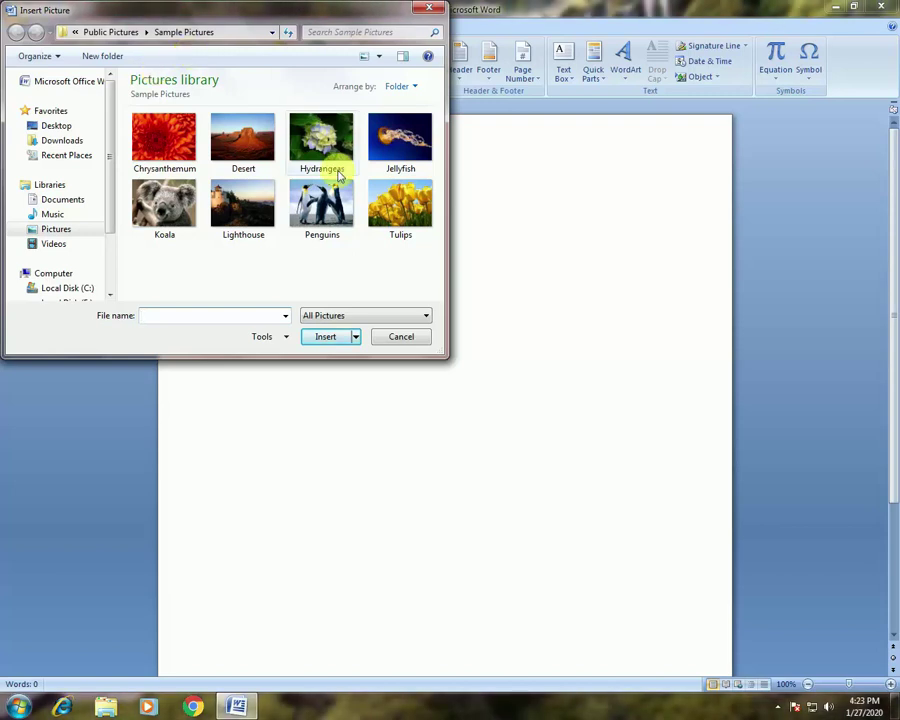
left_click(322, 205)
left_click(328, 336)
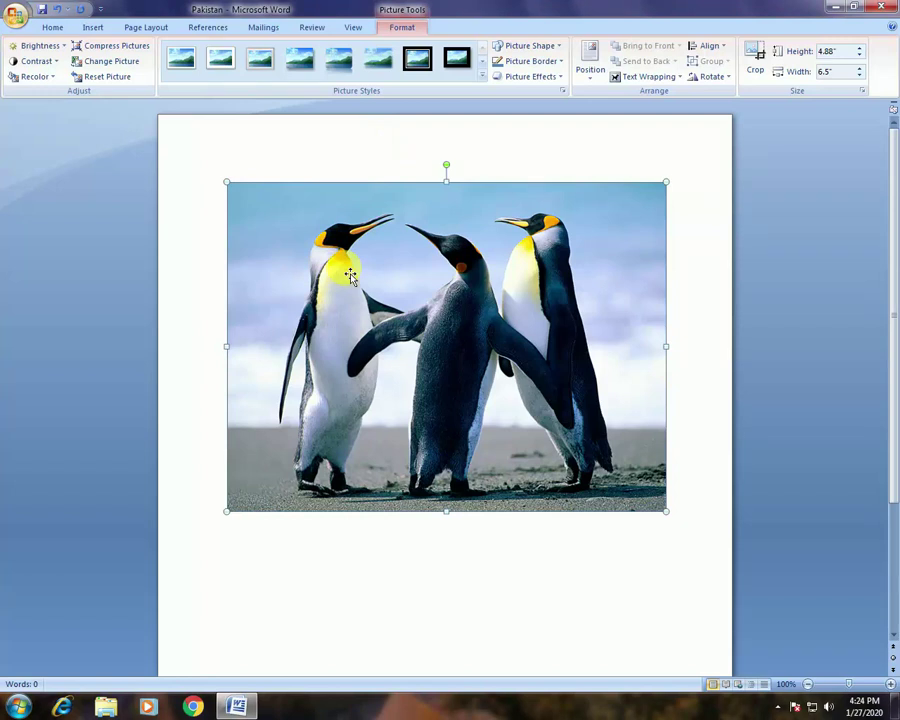
left_click(146, 27)
left_click(208, 27)
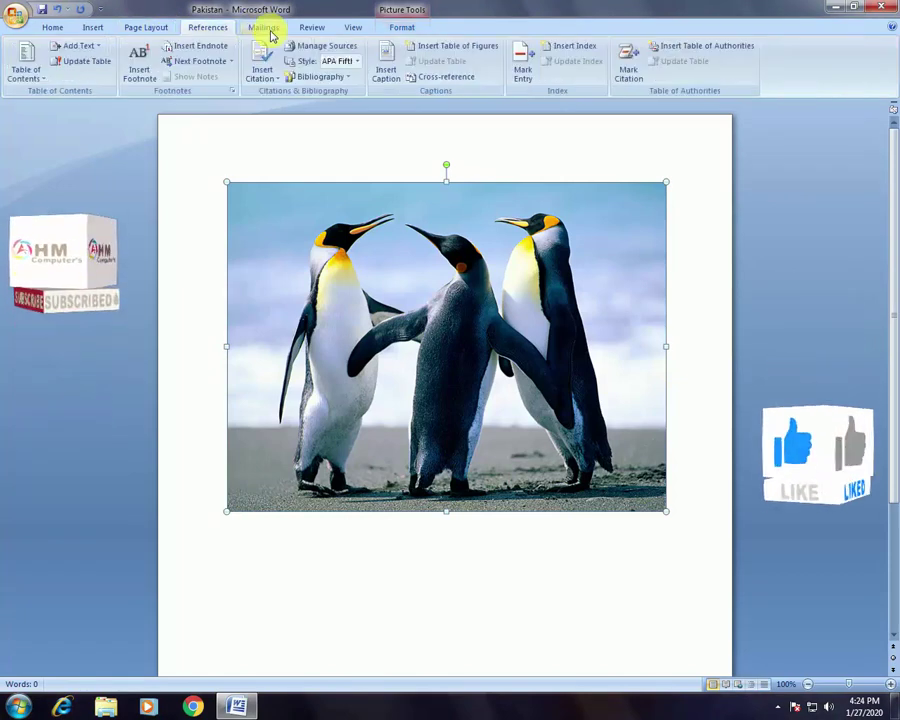
left_click(266, 30)
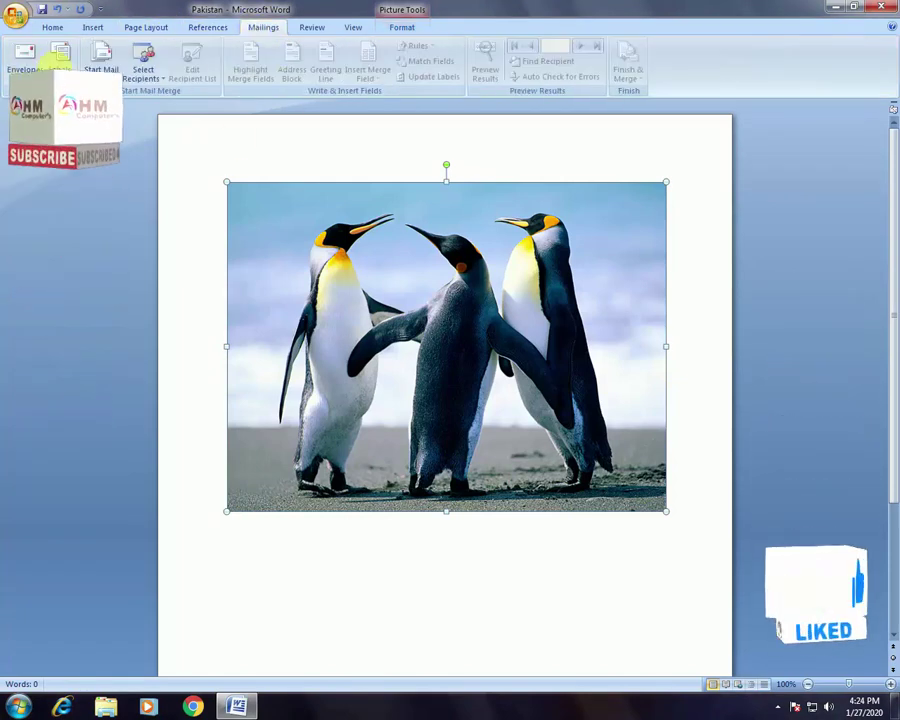
left_click(406, 27)
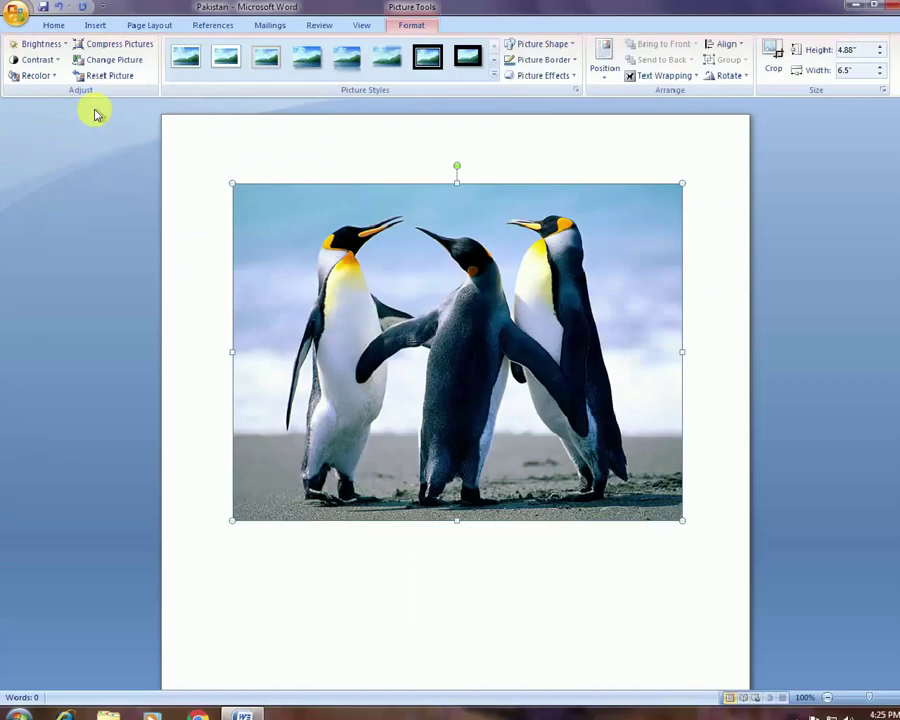
left_click(55, 45)
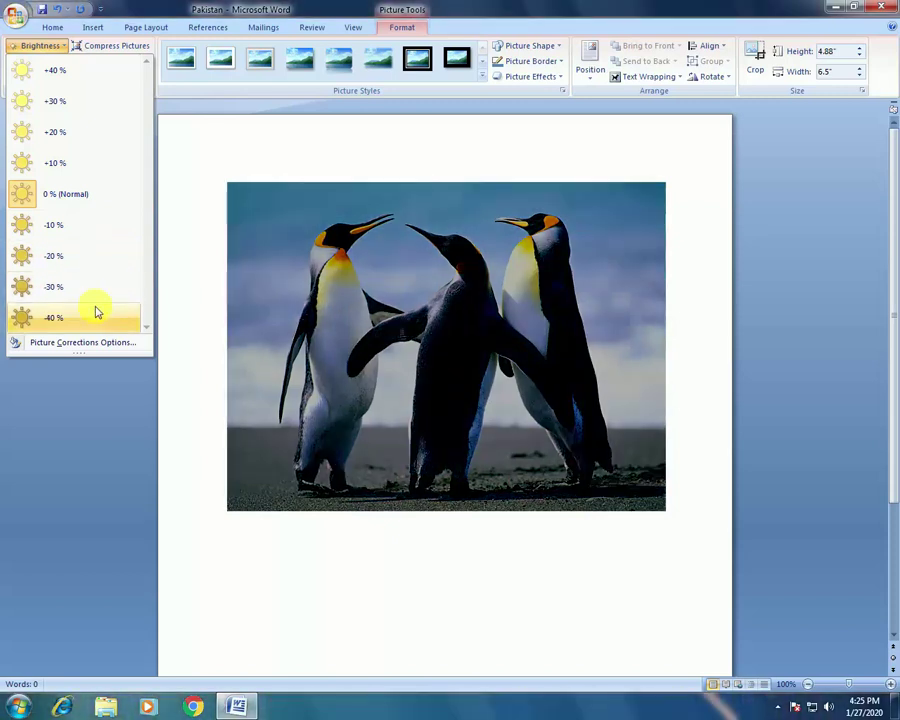
left_click(85, 203)
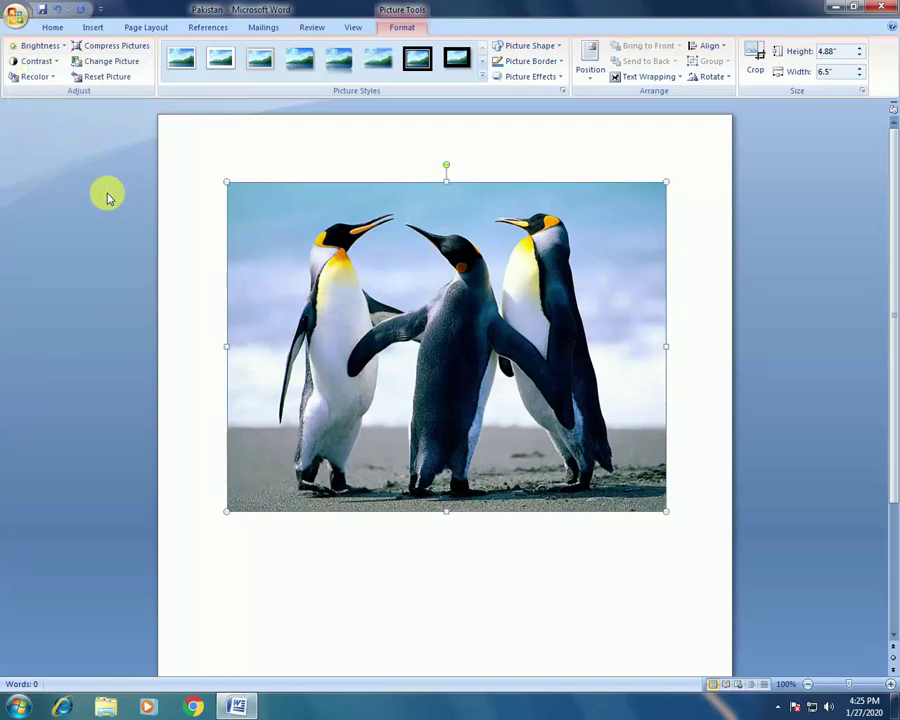
left_click(52, 64)
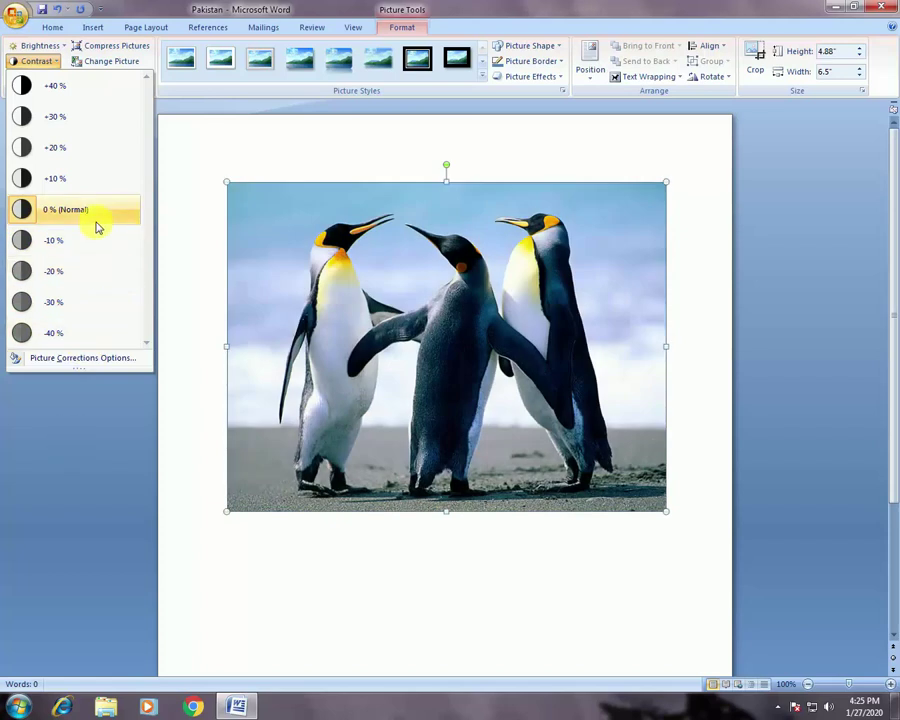
left_click(85, 435)
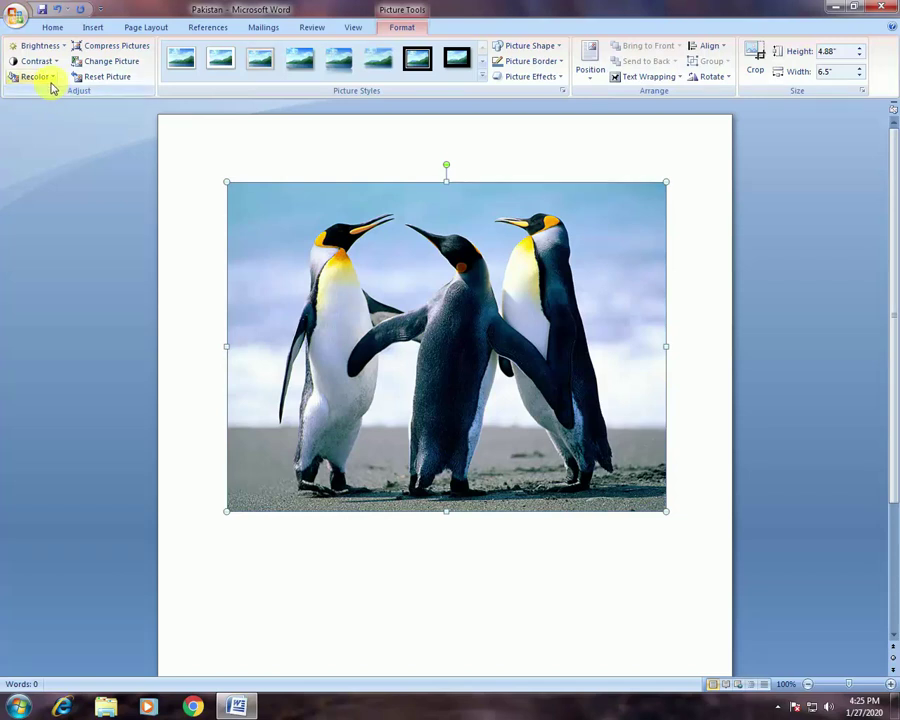
left_click(50, 80)
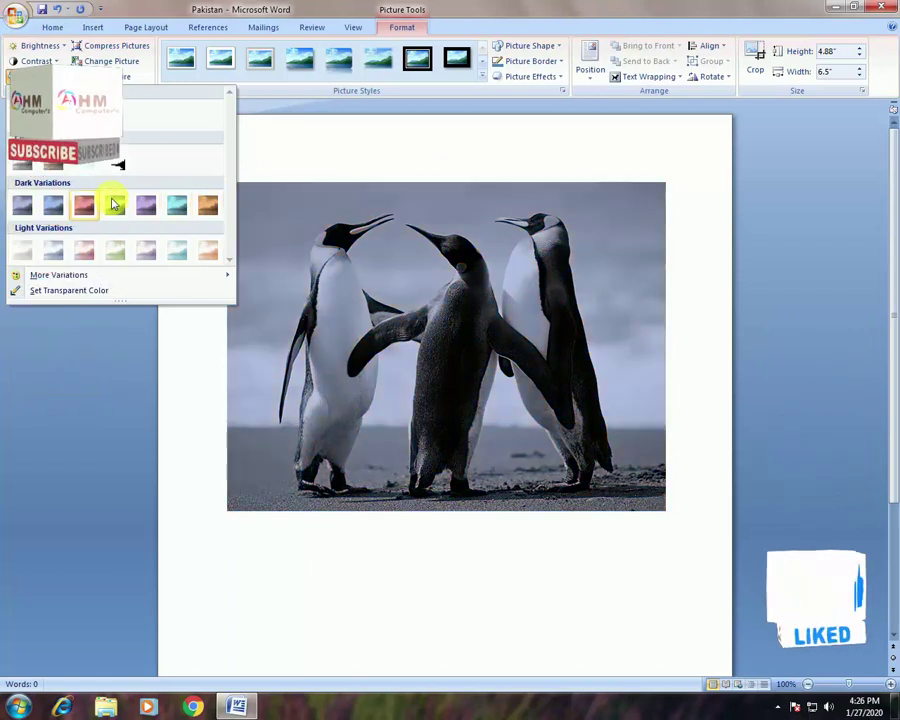
left_click(78, 374)
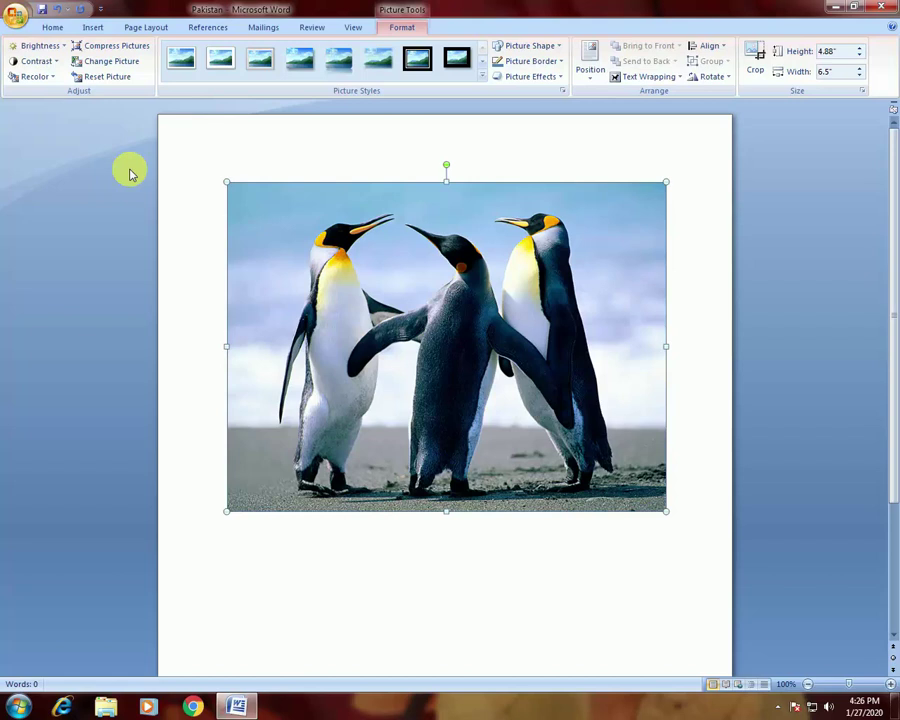
left_click(137, 47)
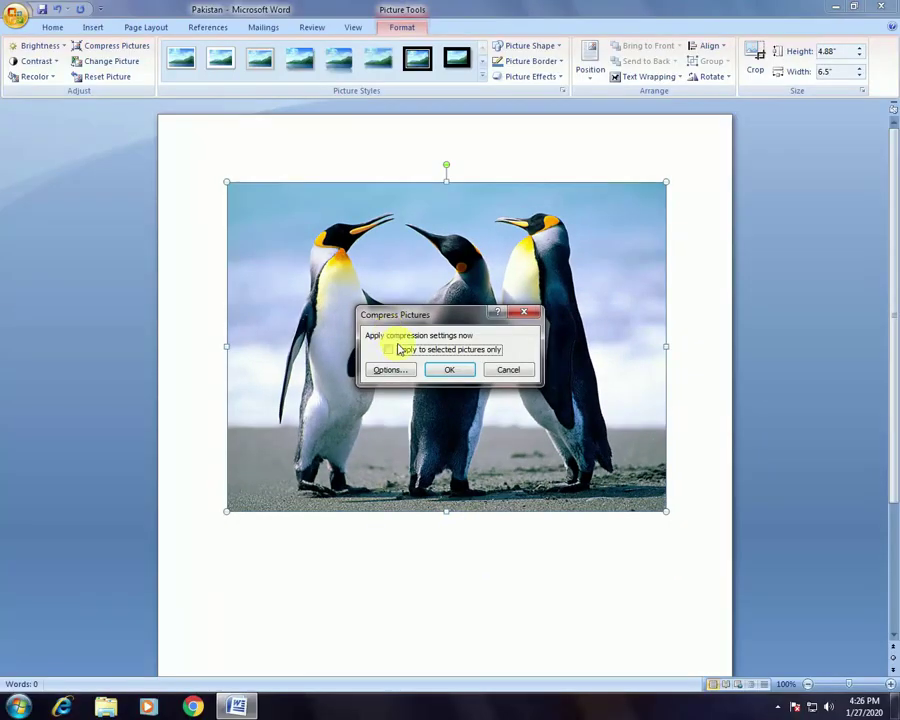
left_click(404, 357)
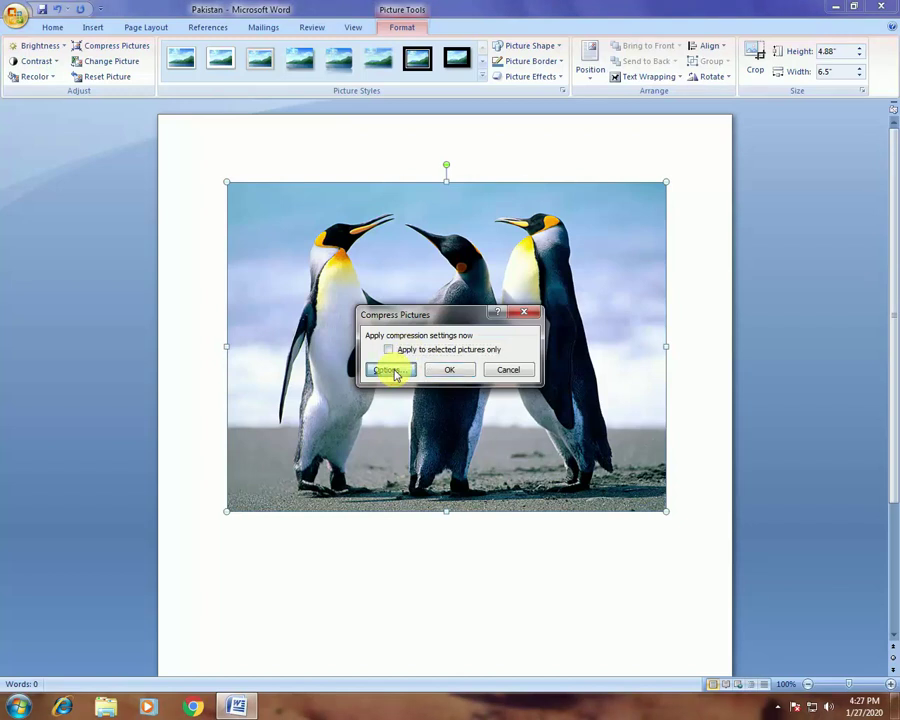
left_click(394, 372)
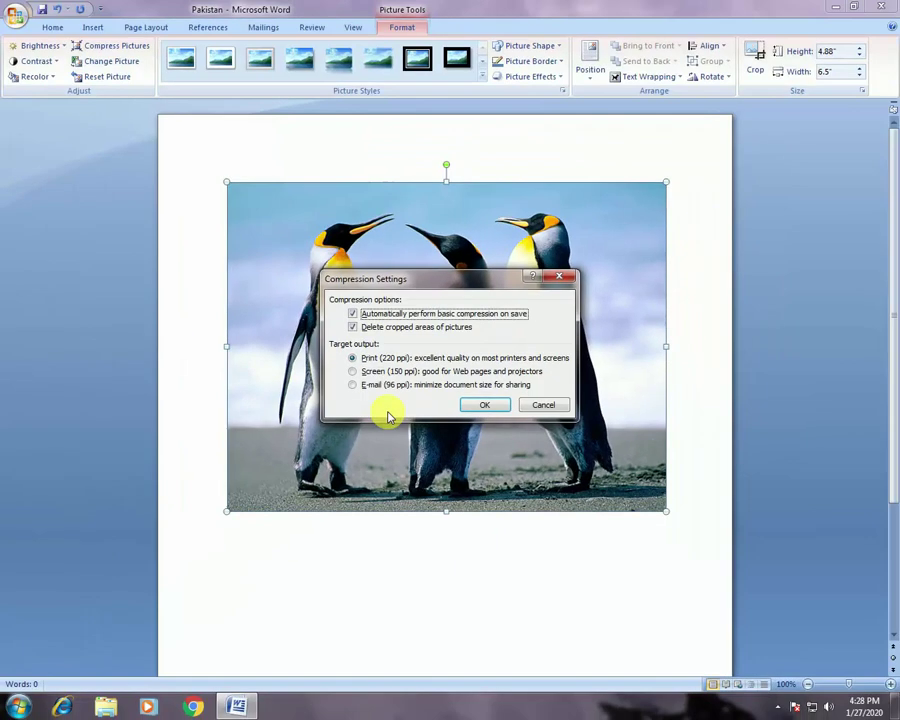
left_click(543, 405)
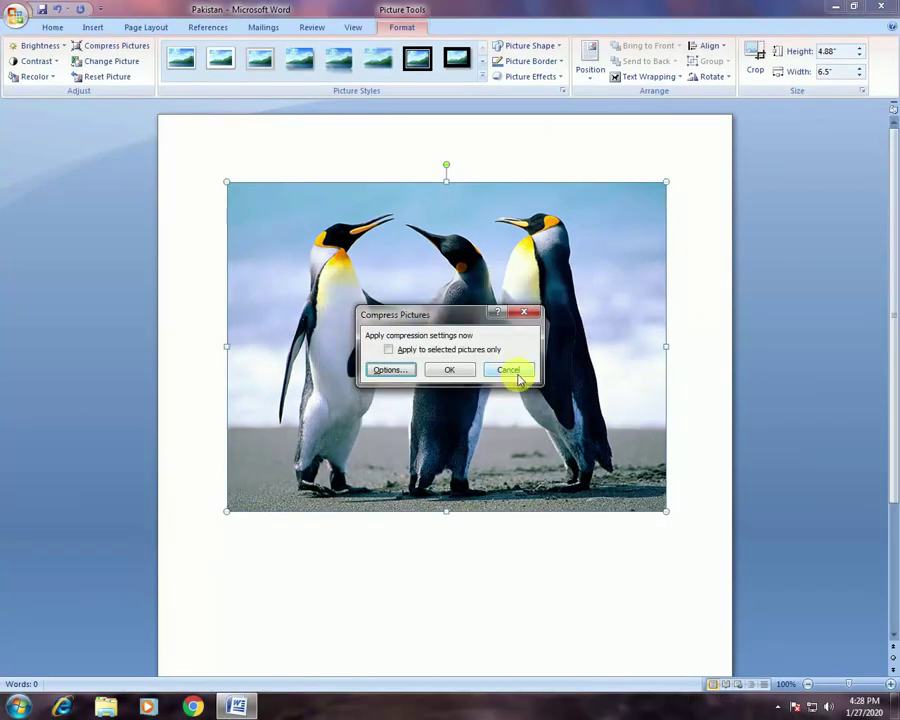
left_click(516, 373)
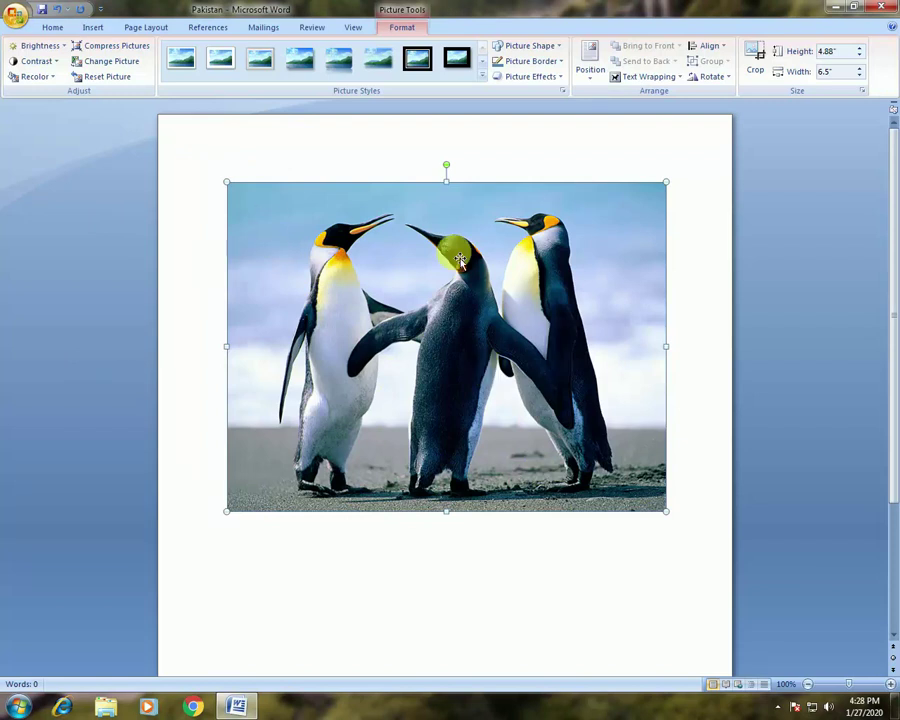
- Replace the penguins photo with the Lighthouse sample picture
left_click(117, 65)
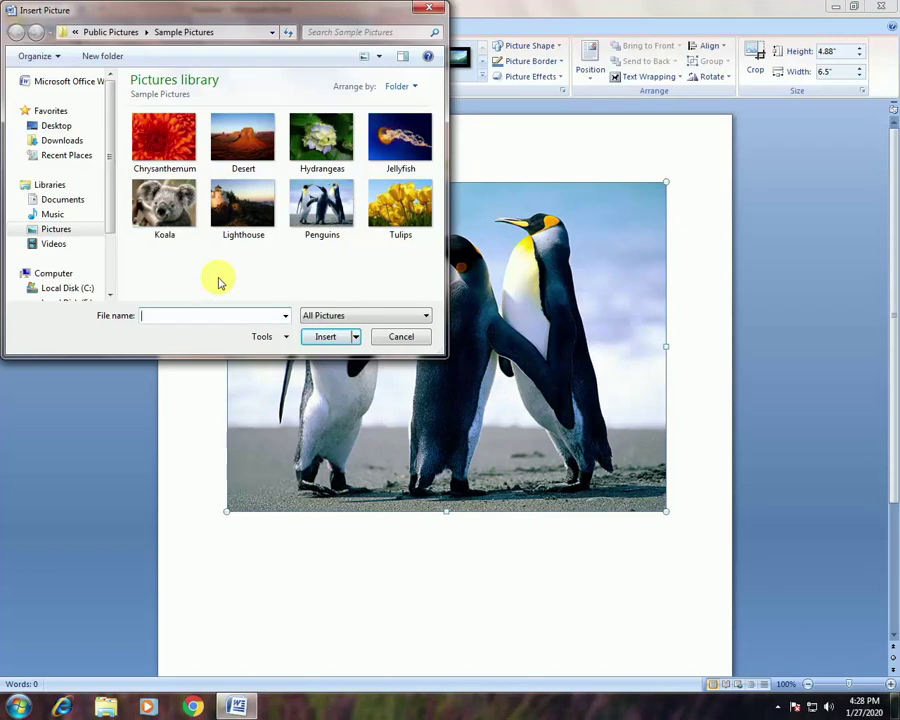
left_click(240, 205)
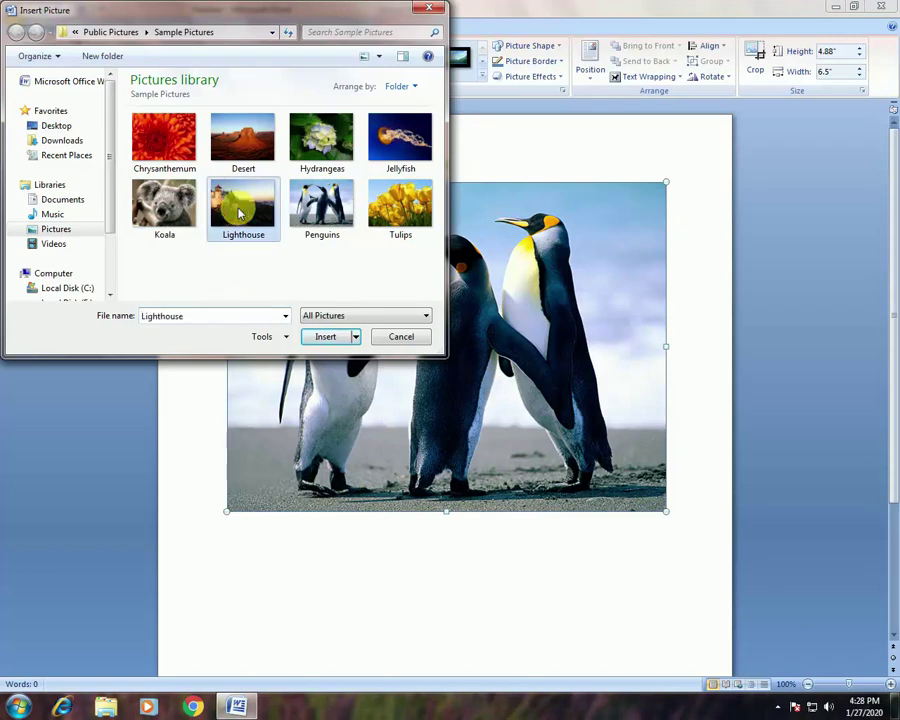
left_click(324, 337)
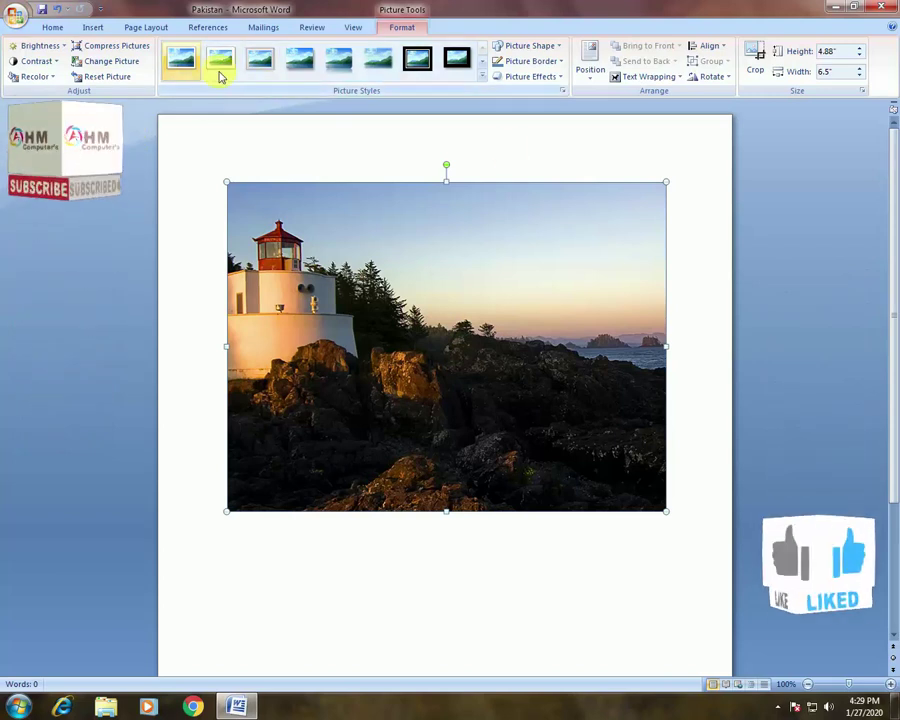
- Apply the Metal Frame picture style to the lighthouse photo
left_click(481, 79)
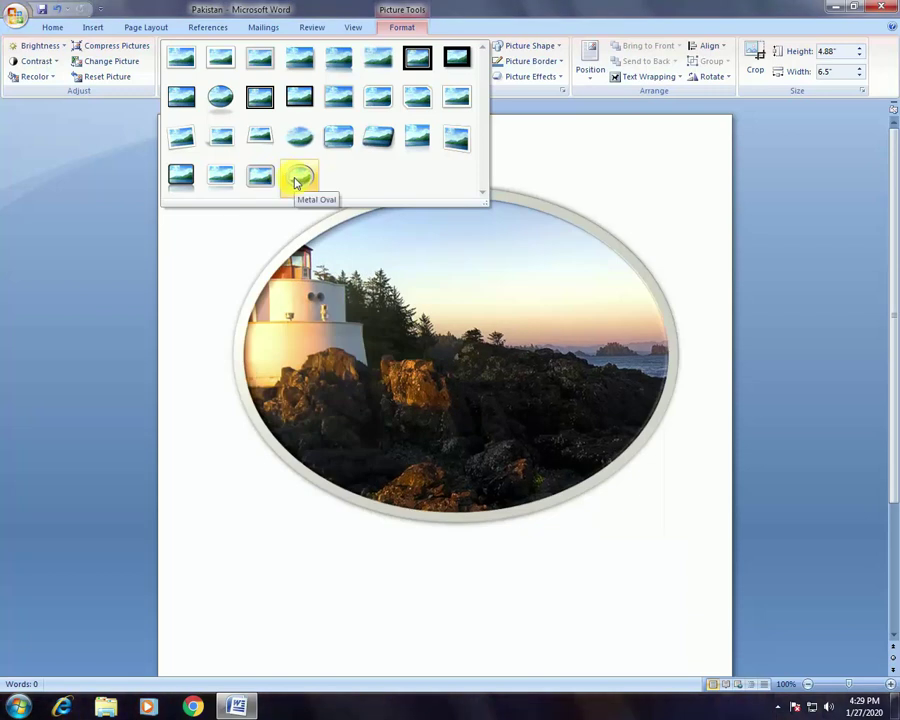
left_click(261, 70)
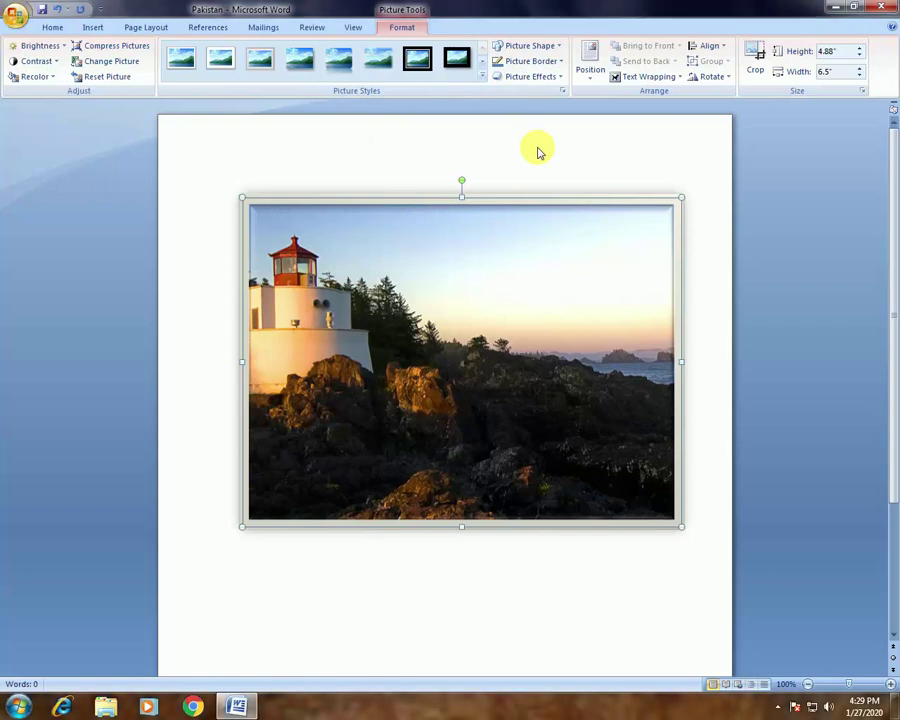
- Change the lighthouse picture's shape to the Plaque basic shape
left_click(562, 46)
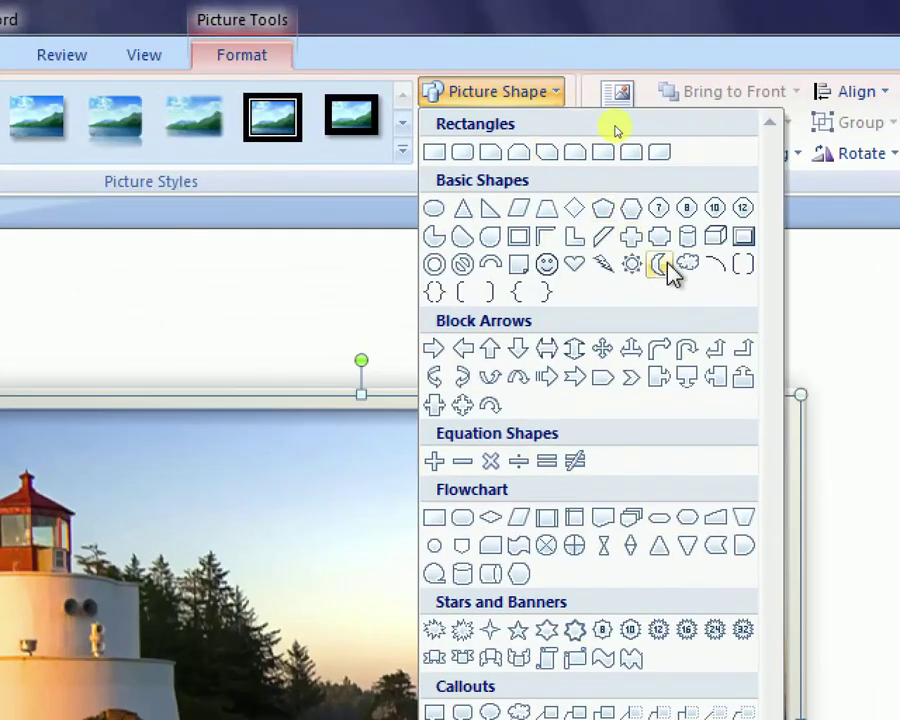
left_click(666, 238)
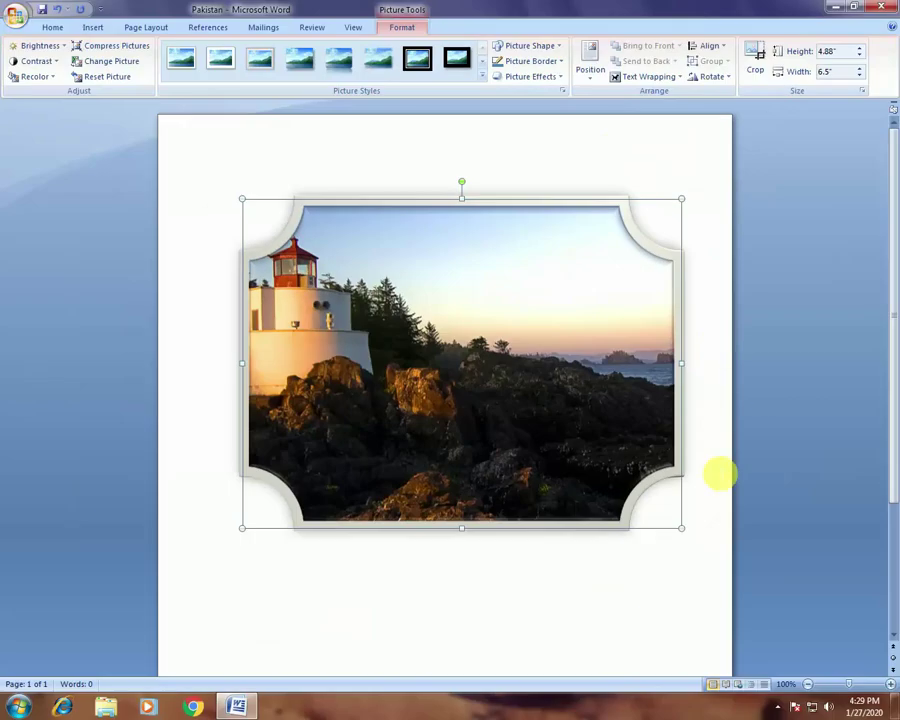
- Resize the lighthouse photo from its bottom-right corner to 2.43" by 3.24"
left_click_drag(681, 527, 466, 365)
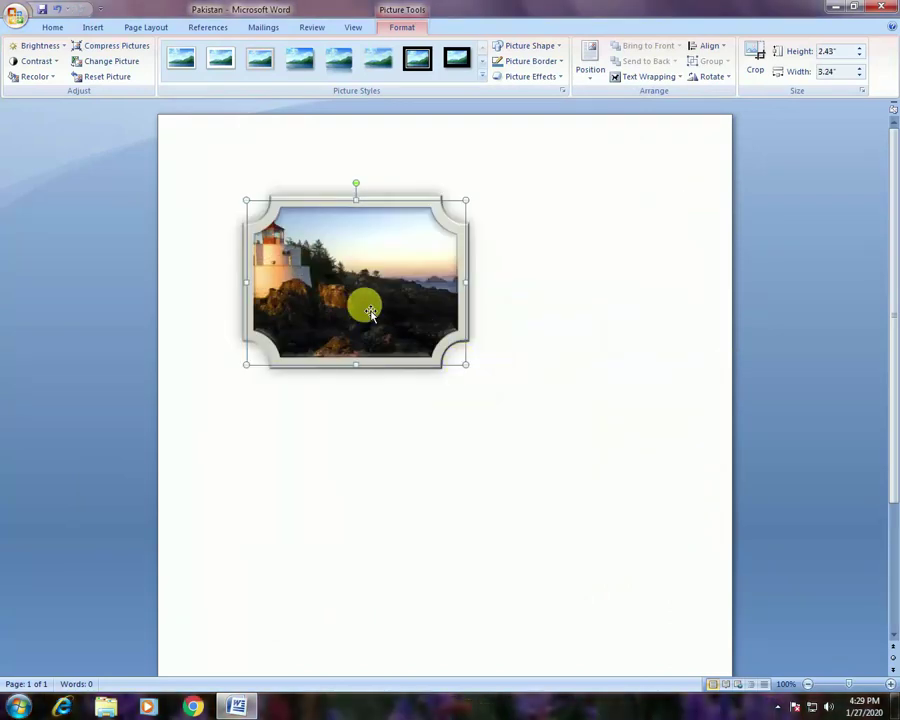
left_click(337, 265)
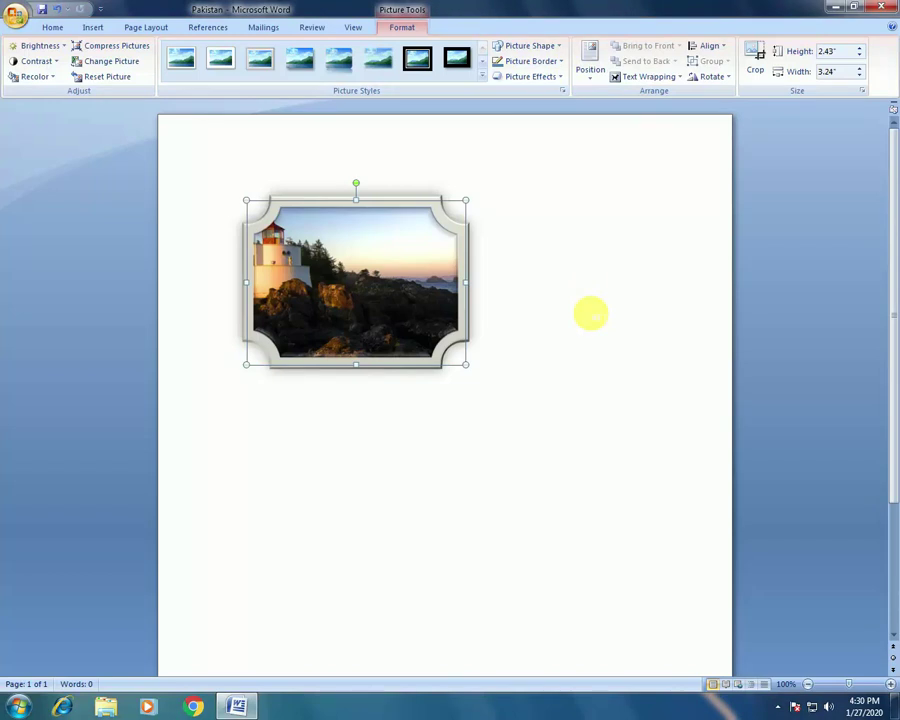
- Set the picture border colour to light green from Standard Colors
left_click(557, 62)
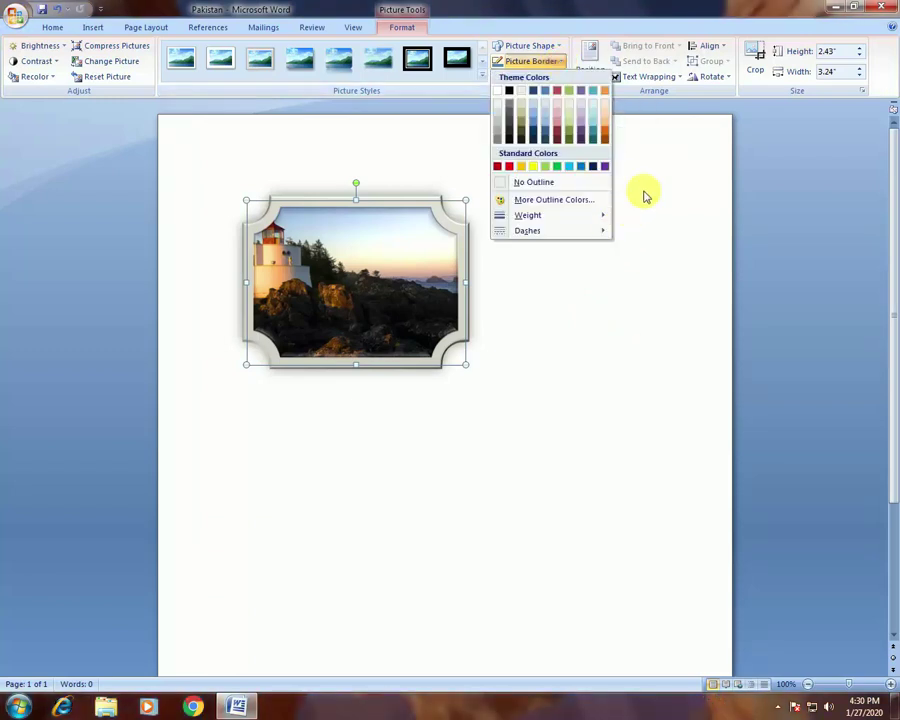
left_click(548, 168)
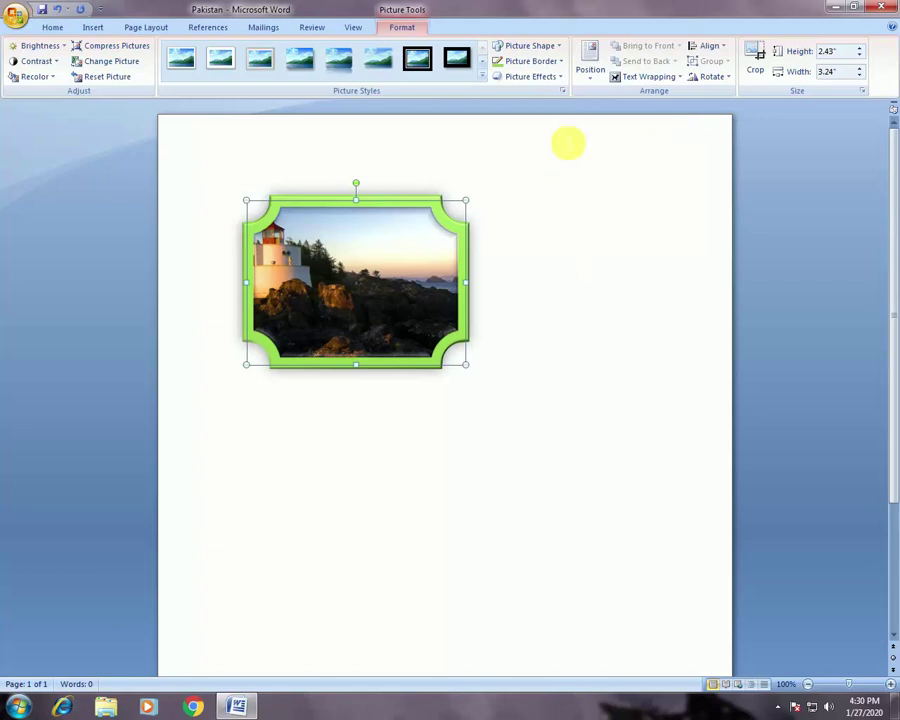
- Preview the Preset, Shadow and Reflection options in the Picture Effects list
left_click(546, 80)
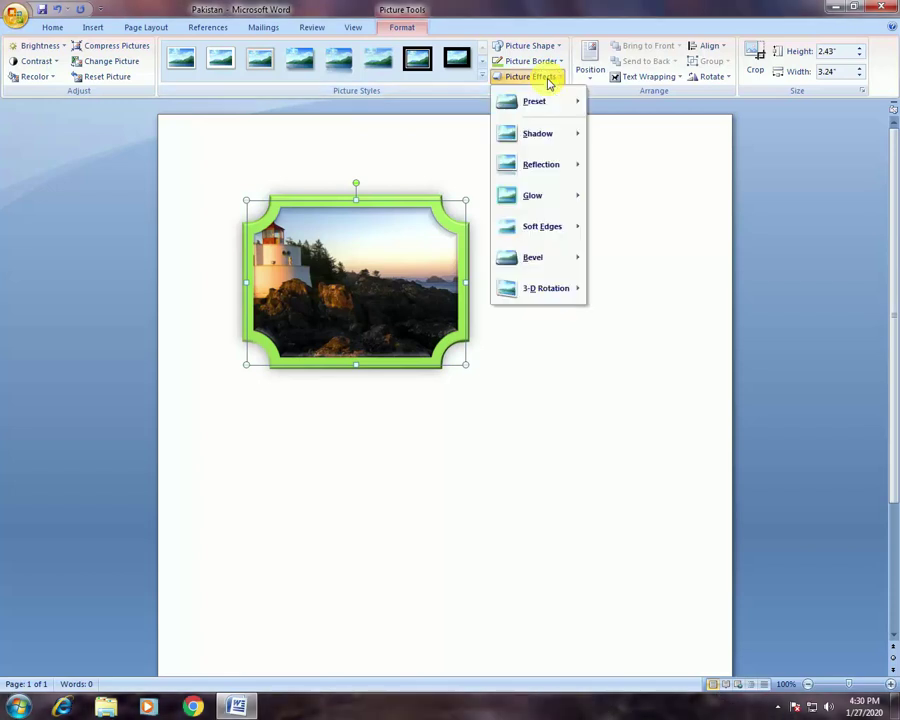
mouse_move(552, 107)
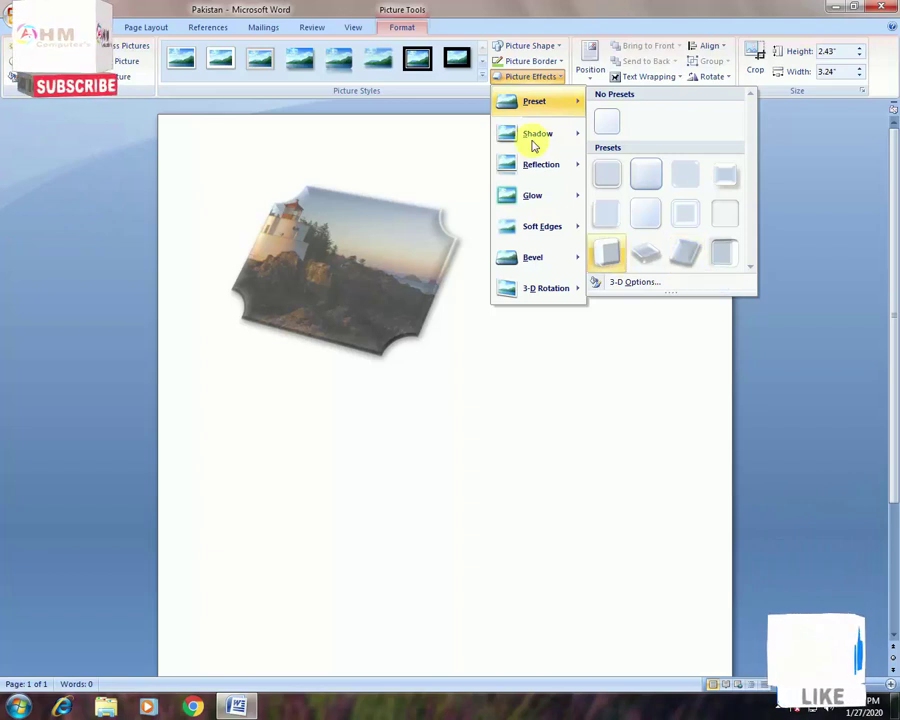
mouse_move(535, 137)
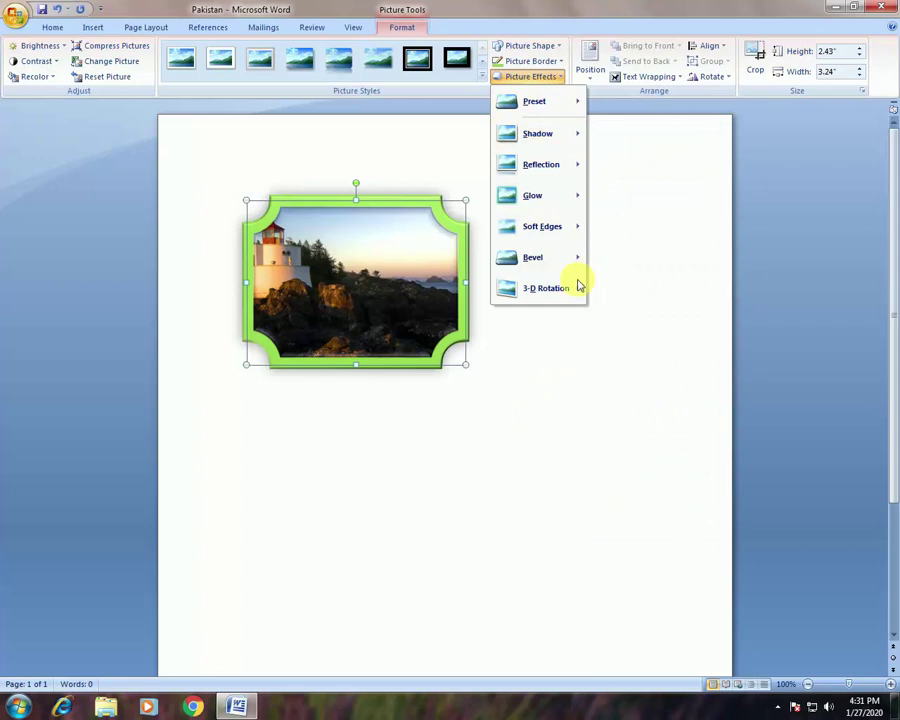
mouse_move(573, 149)
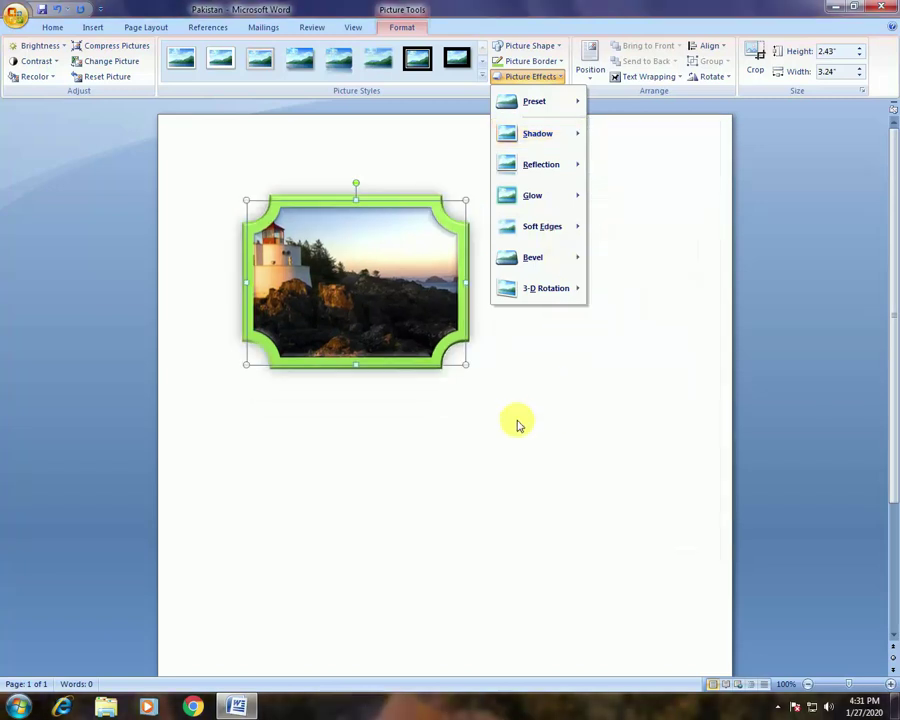
mouse_move(566, 175)
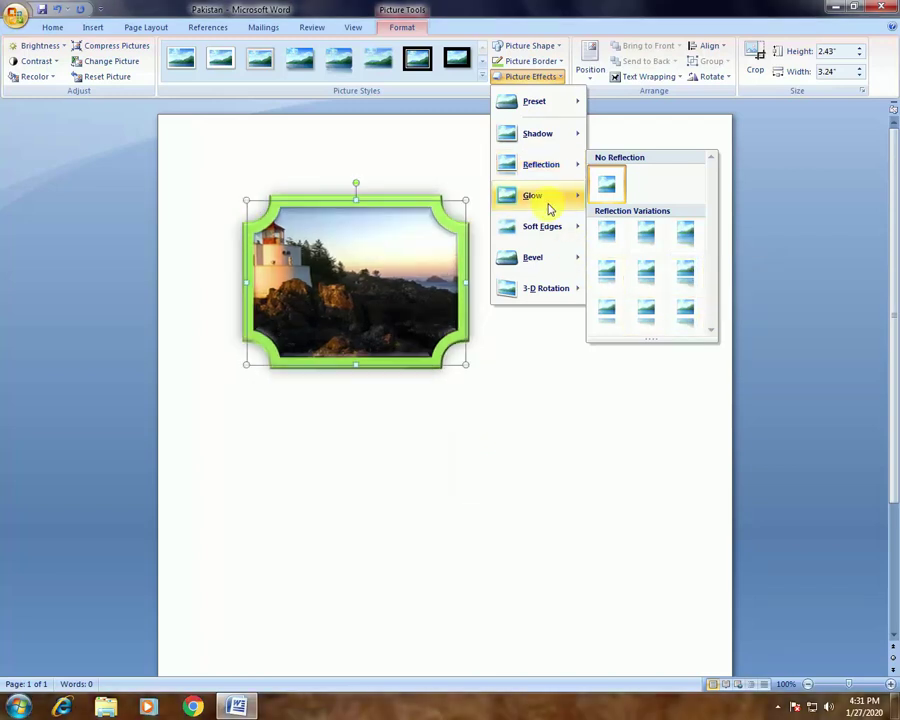
mouse_move(548, 208)
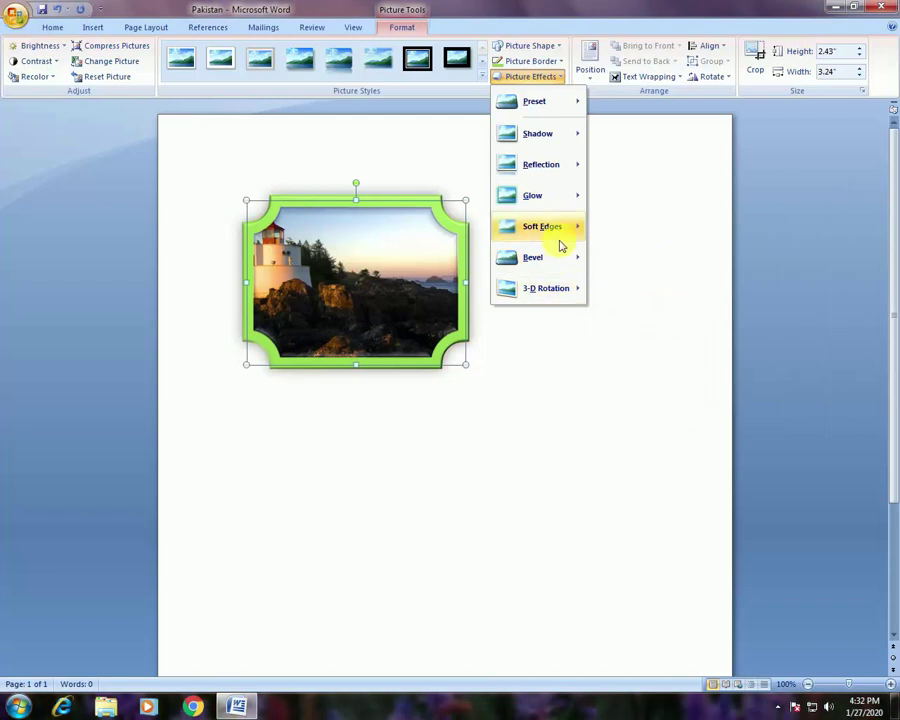
mouse_move(562, 246)
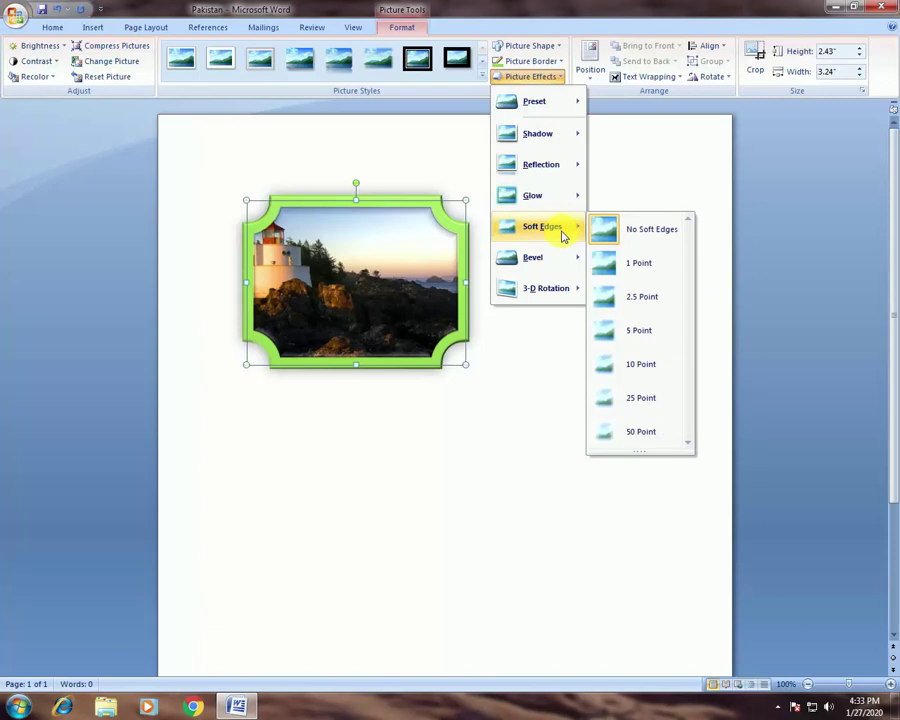
mouse_move(563, 270)
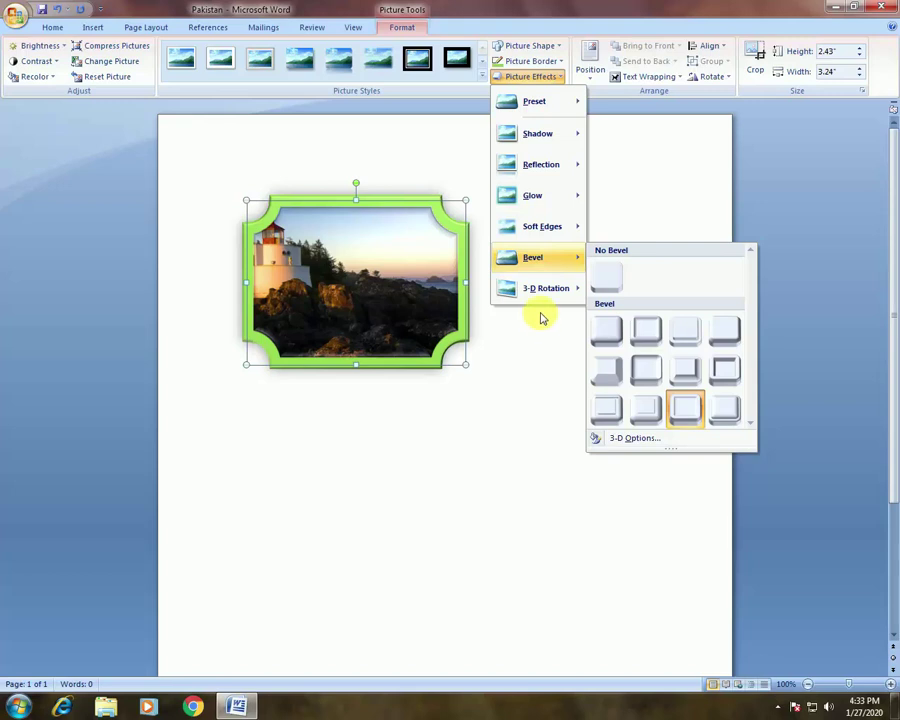
- Preview 3-D Rotation presets, then close Picture Effects without applying any
mouse_move(547, 293)
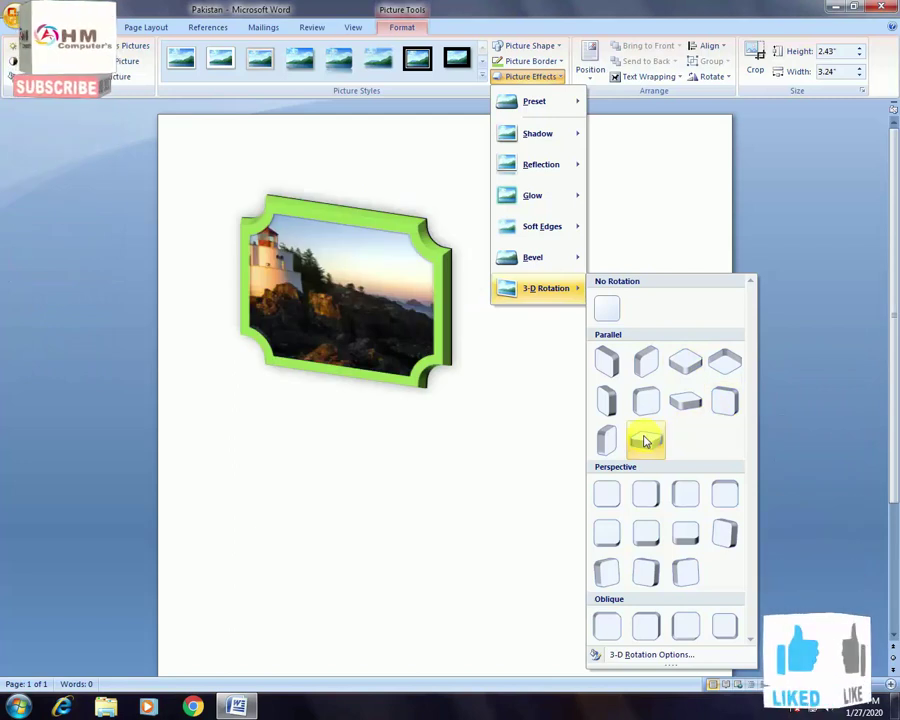
left_click(510, 445)
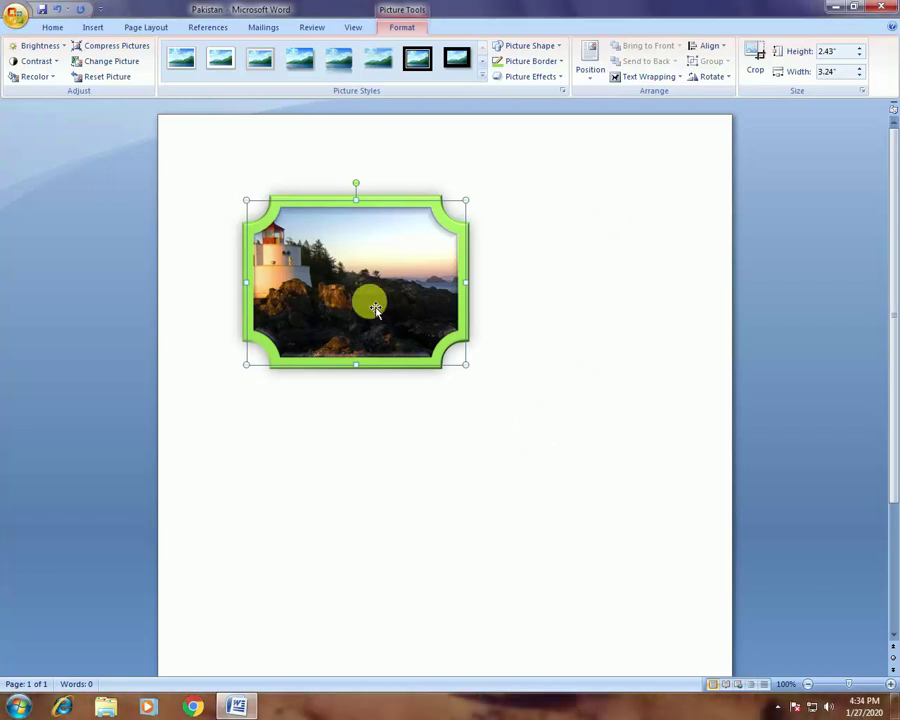
- Try moving the lighthouse picture to different spots on the page
mouse_move(372, 310)
left_mouse_down()
mouse_move(343, 283)
mouse_move(452, 386)
left_mouse_up()
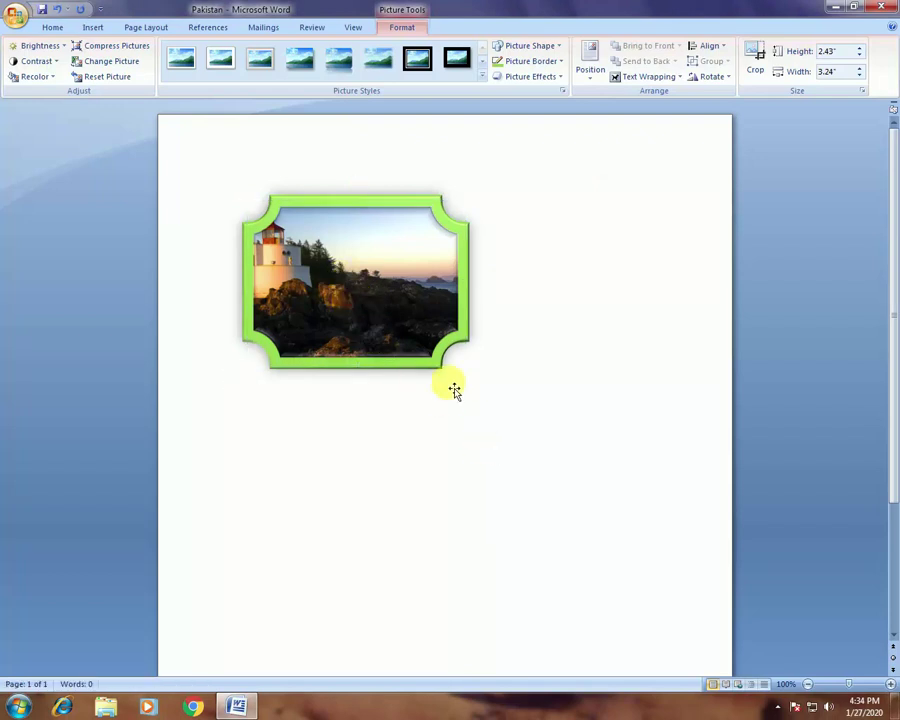
left_click(390, 410)
mouse_move(355, 298)
left_mouse_down()
mouse_move(358, 291)
mouse_move(233, 474)
left_mouse_up()
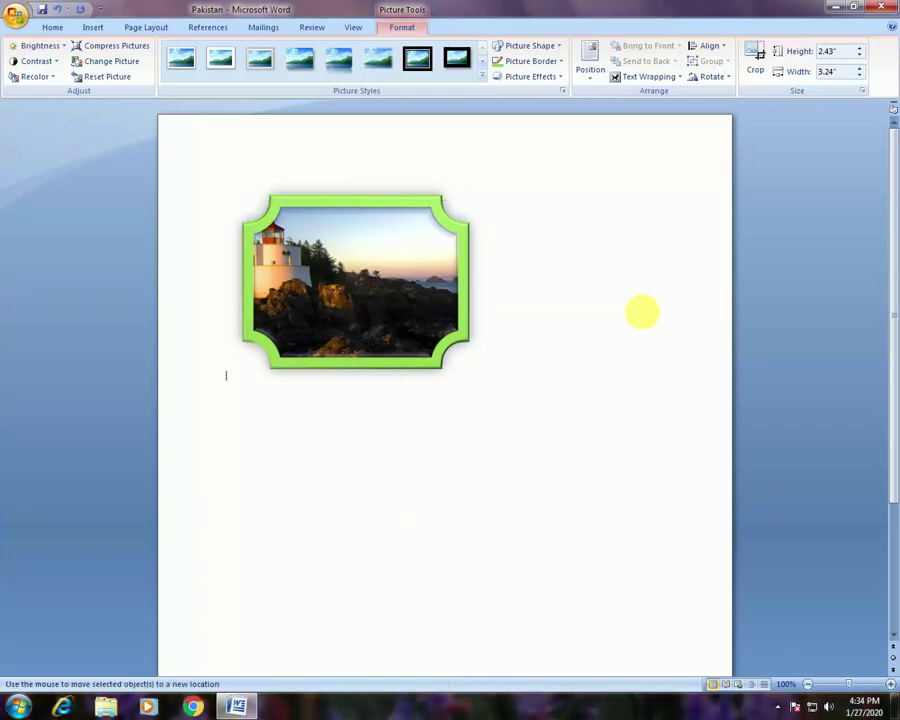
mouse_move(311, 281)
left_mouse_down()
mouse_move(590, 92)
mouse_move(594, 80)
left_mouse_up()
- Give the picture a top-centre text-wrapped position, nudge it into place, and bring it to front
left_click(593, 70)
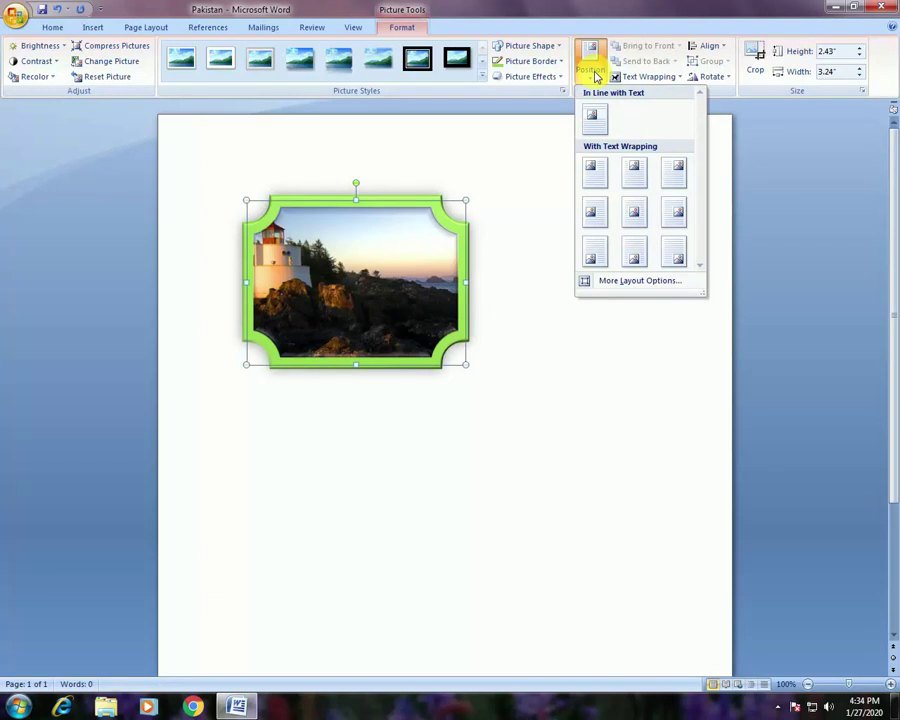
left_click(643, 177)
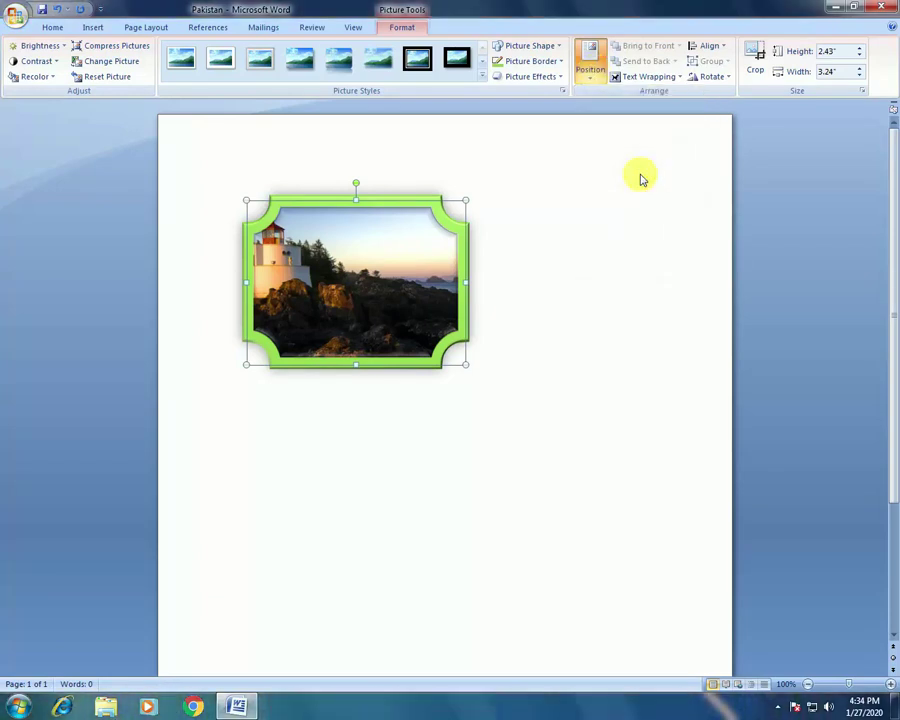
mouse_move(440, 318)
left_mouse_down()
mouse_move(409, 503)
mouse_move(394, 492)
mouse_move(328, 317)
left_mouse_up()
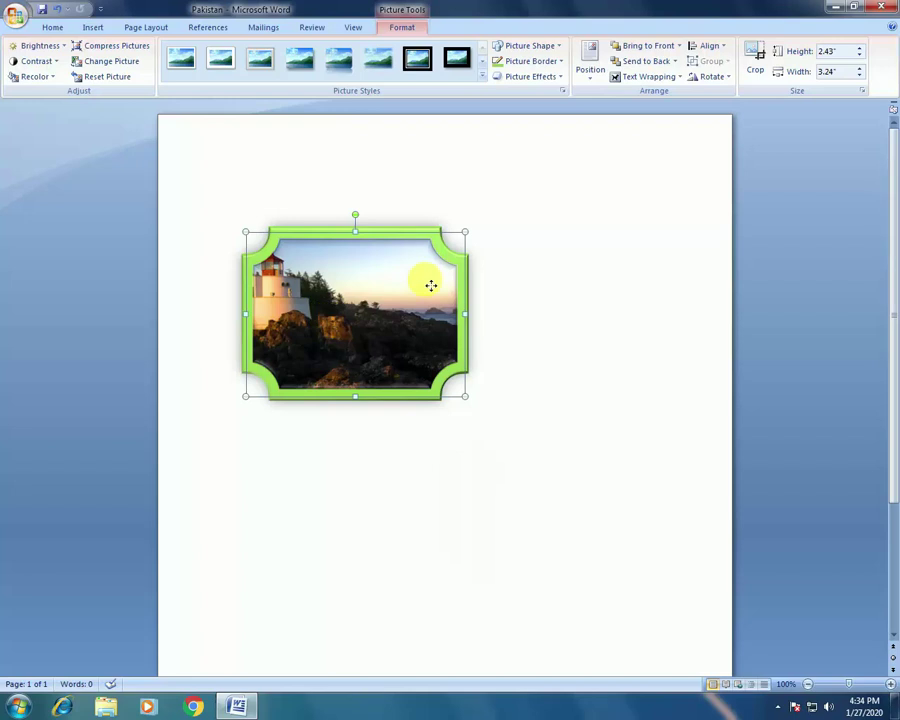
left_click_drag(430, 285, 495, 258)
left_click_drag(409, 268, 378, 258)
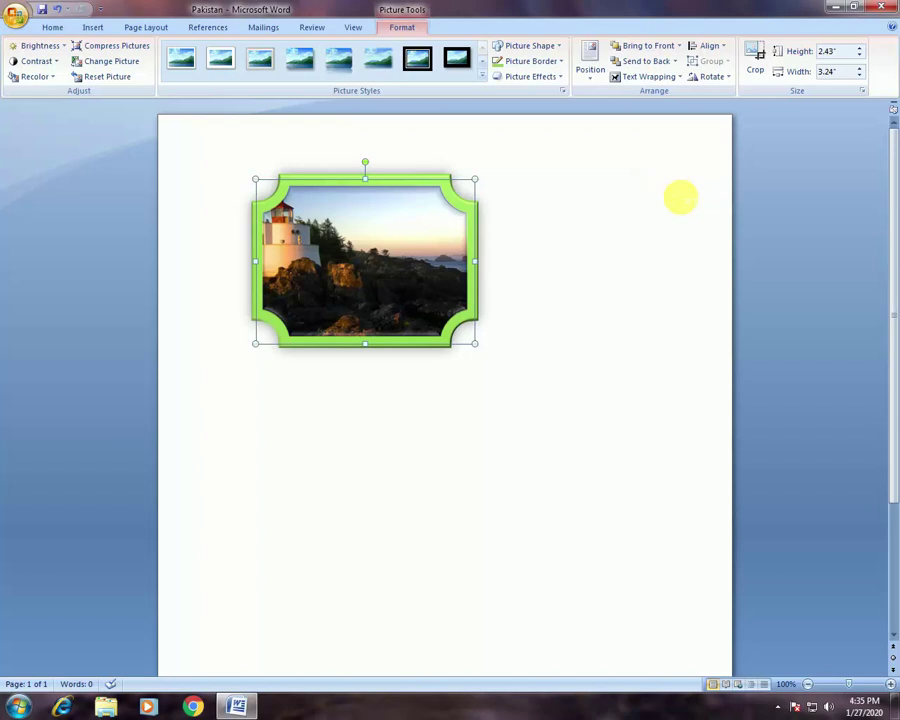
left_click(670, 50)
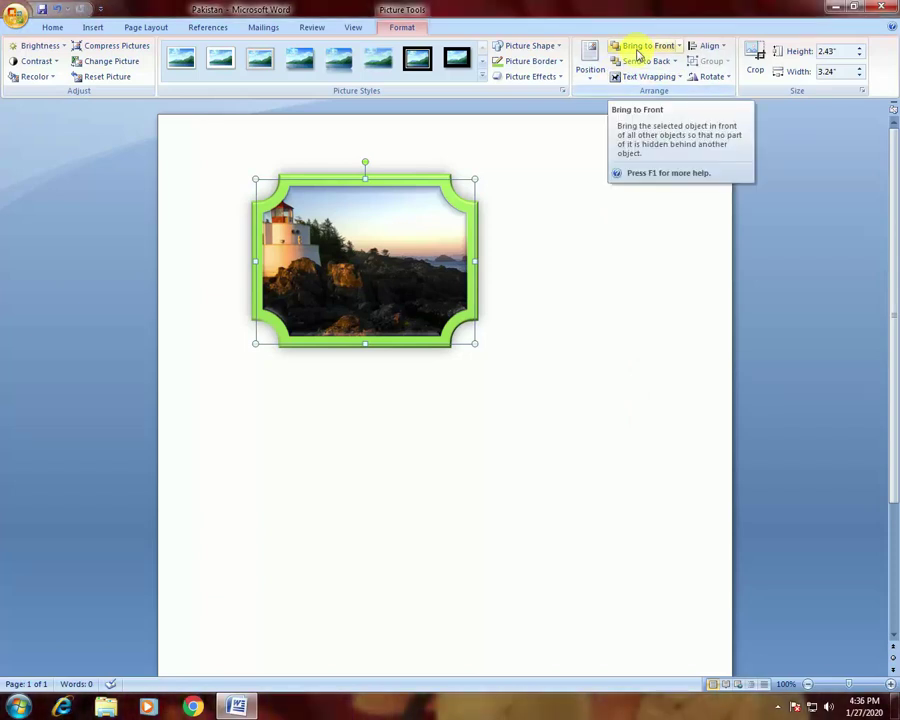
- Insert the Penguins sample picture (4.88" by 6.5") next to the green-framed lighthouse picture
left_click(554, 406)
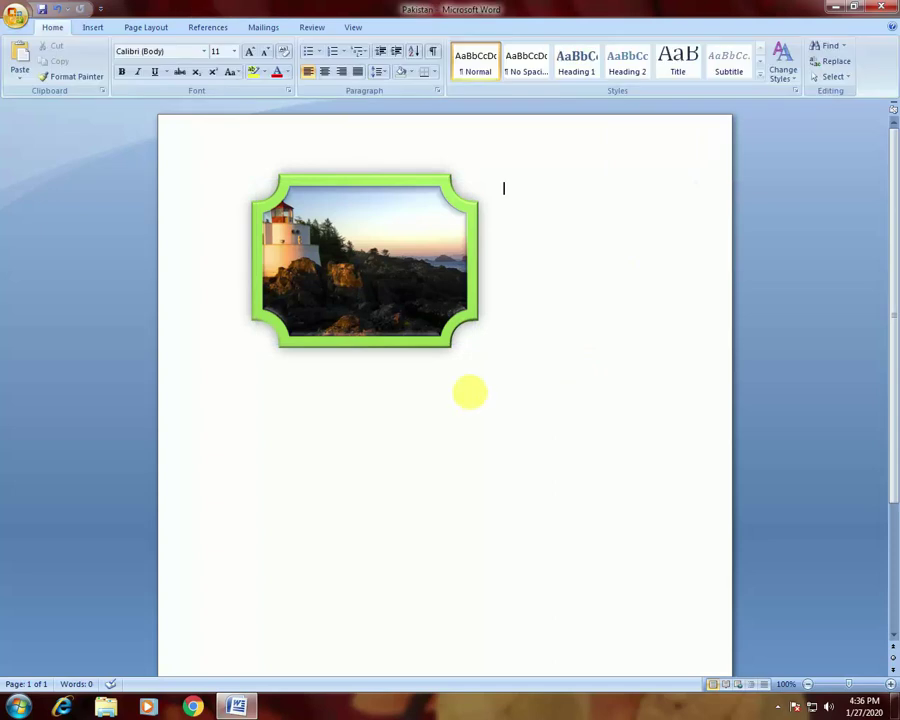
left_click(91, 27)
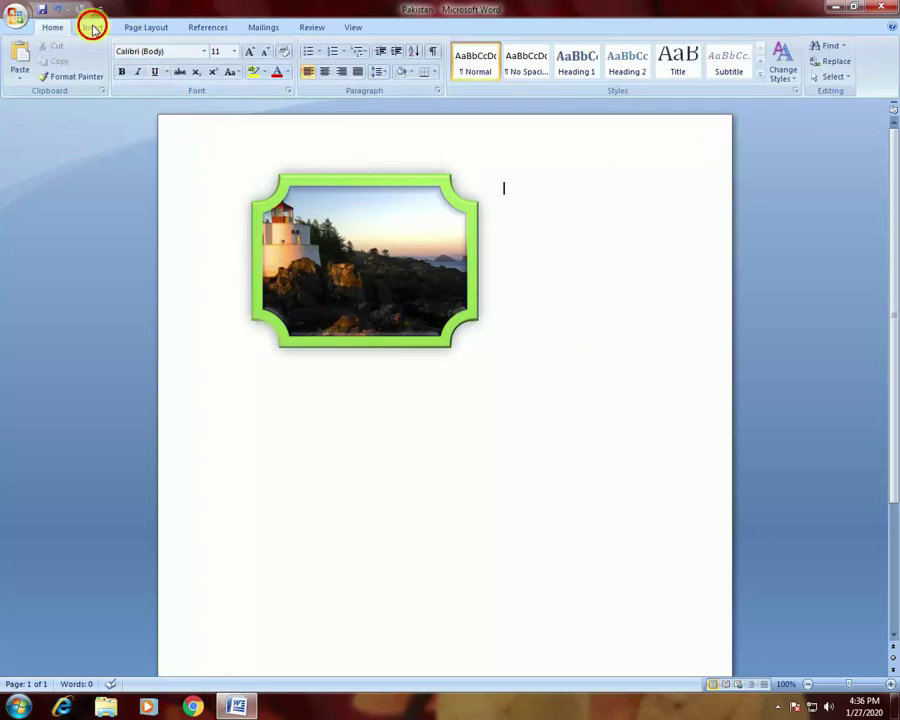
left_click(150, 80)
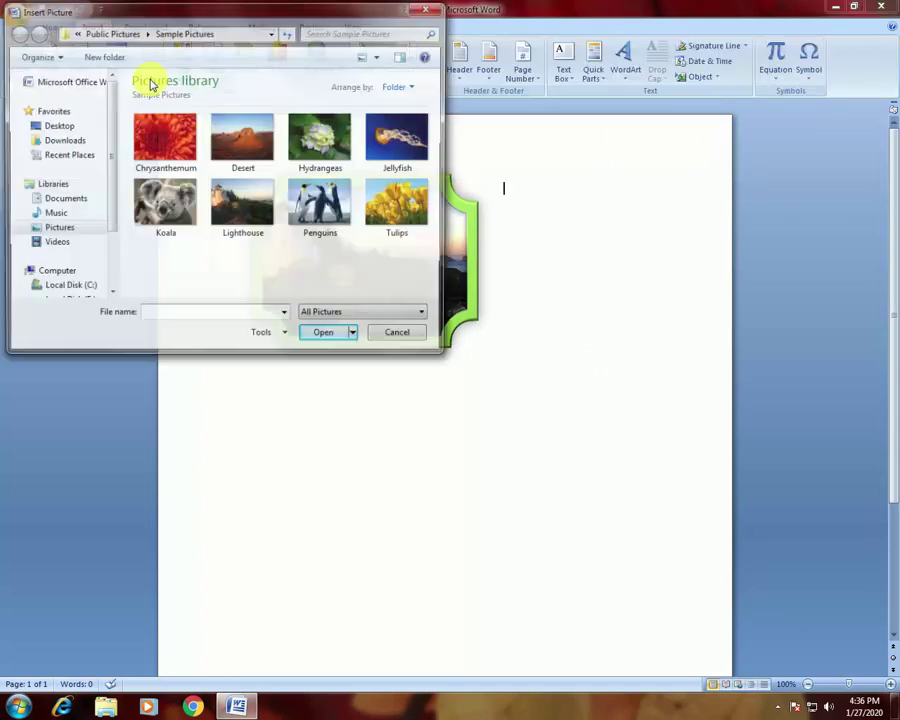
left_click(321, 210)
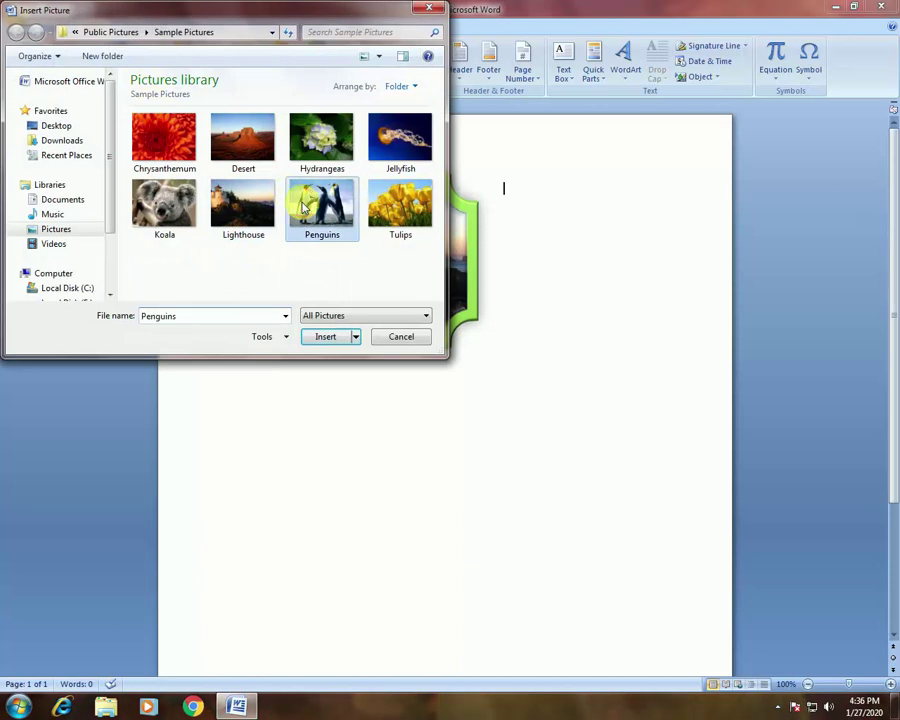
left_click(326, 337)
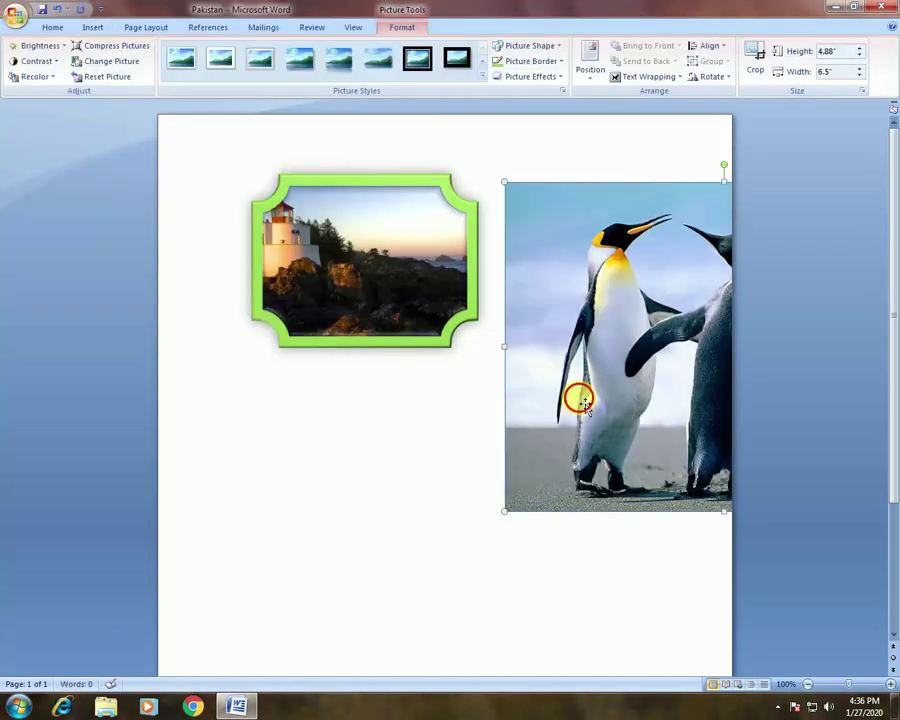
- Give the Penguins picture a text-wrapped position so it floats, and move it down the page
left_click(560, 205)
left_click(590, 62)
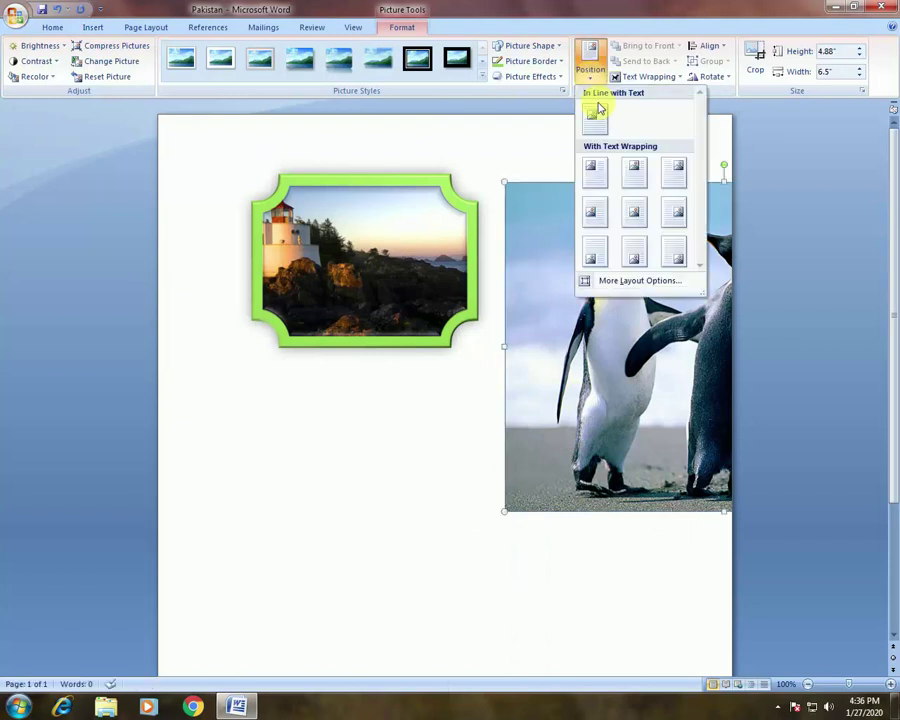
left_click(568, 325)
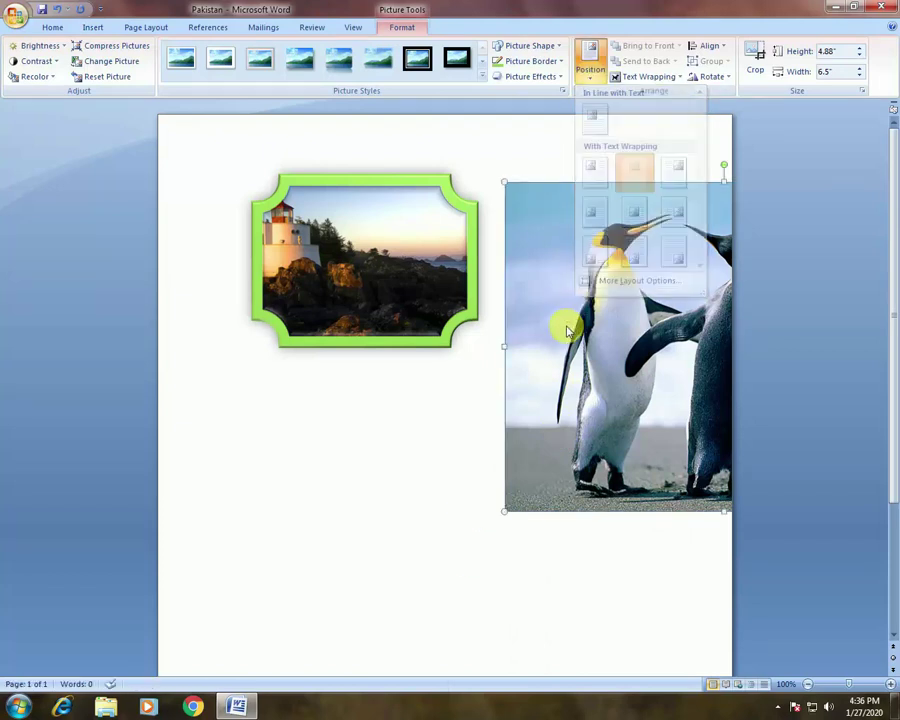
mouse_move(490, 256)
left_mouse_down()
mouse_move(483, 515)
mouse_move(440, 445)
left_mouse_up()
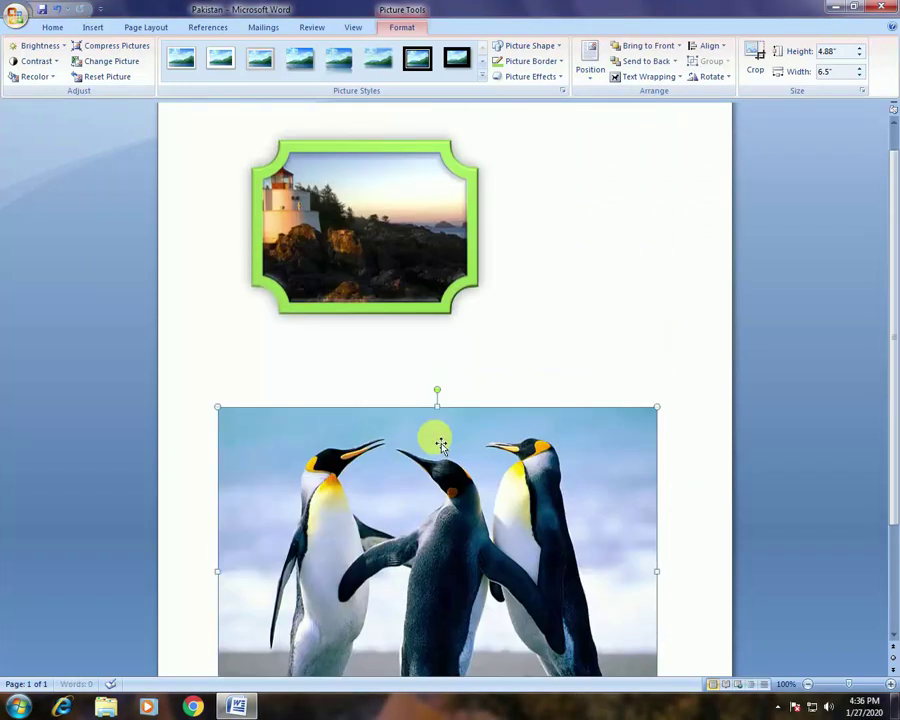
- Shrink the Penguins picture to about 2.58" by 3.45" and place it just below the lighthouse
mouse_move(321, 502)
left_mouse_down()
mouse_move(355, 478)
mouse_move(348, 468)
left_mouse_up()
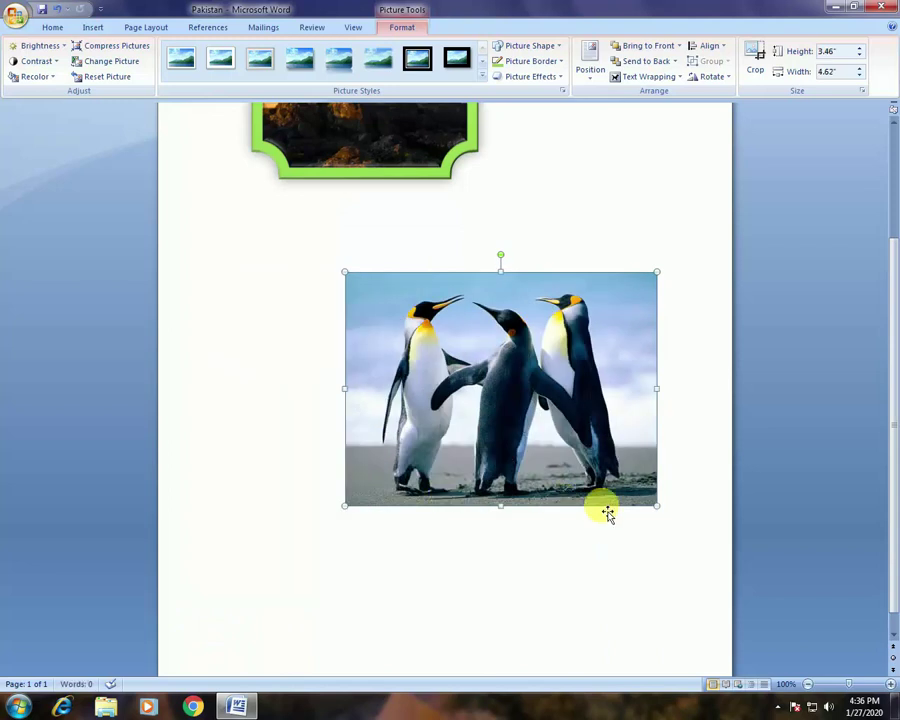
left_click_drag(636, 494, 564, 400)
scroll(558, 394, "up", 3)
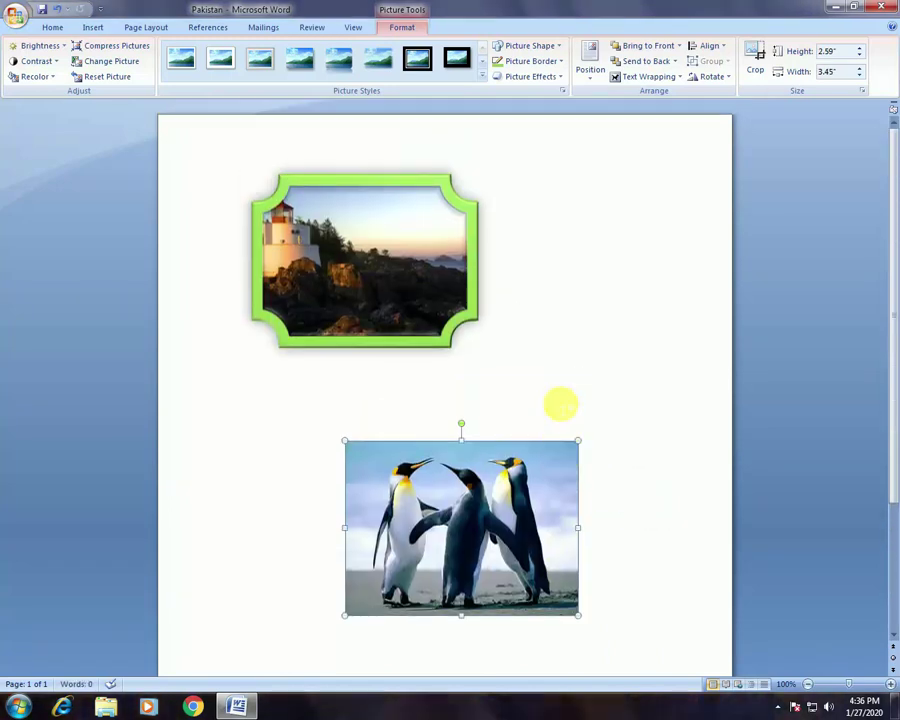
left_click_drag(502, 554, 492, 482)
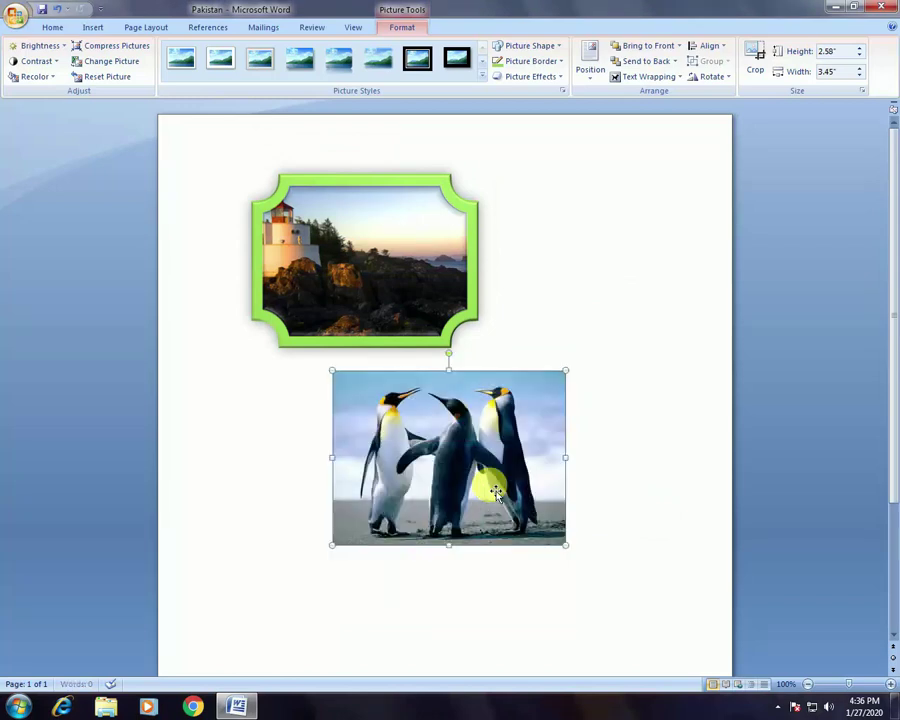
- Move the Penguins picture over the lighthouse's lower right, send it back, then bring it to front
left_click_drag(446, 445, 428, 370)
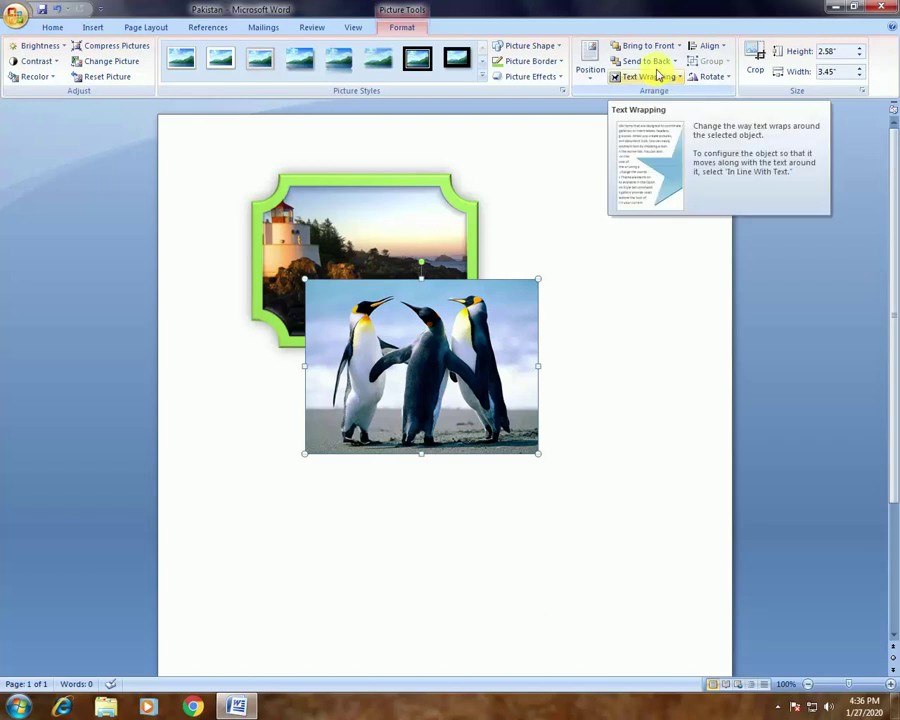
left_click(657, 66)
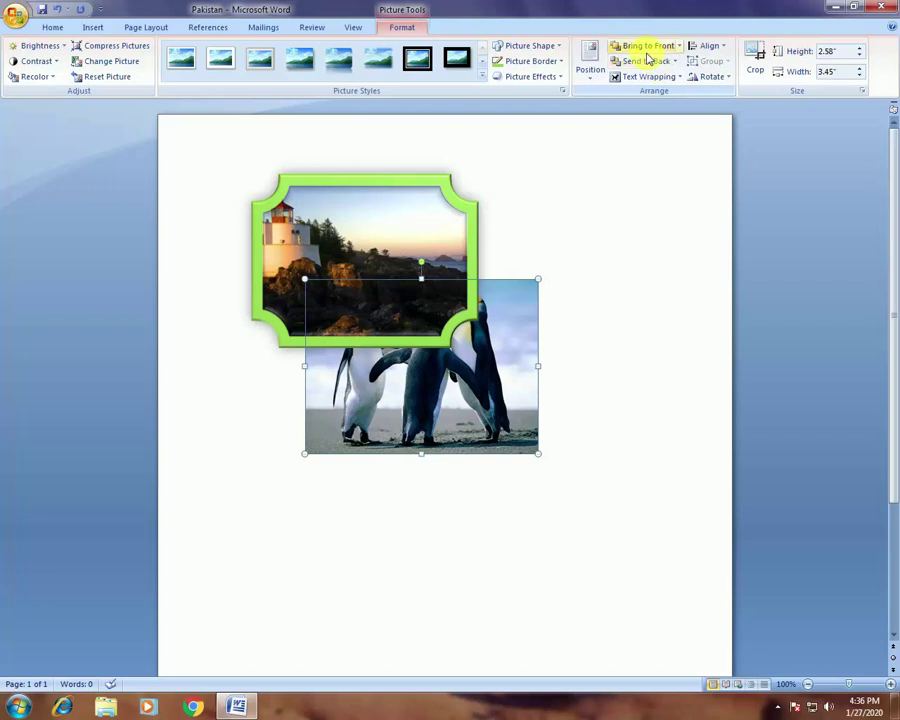
left_click(646, 47)
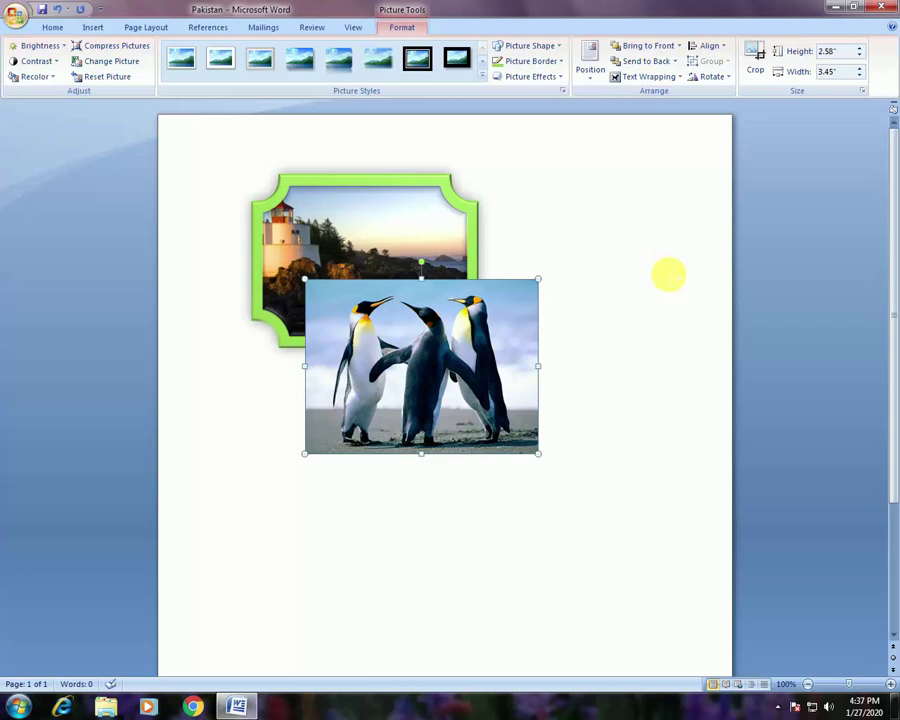
- Try aligning the Penguins picture to the middle, then the top, then the bottom margin
left_click(722, 47)
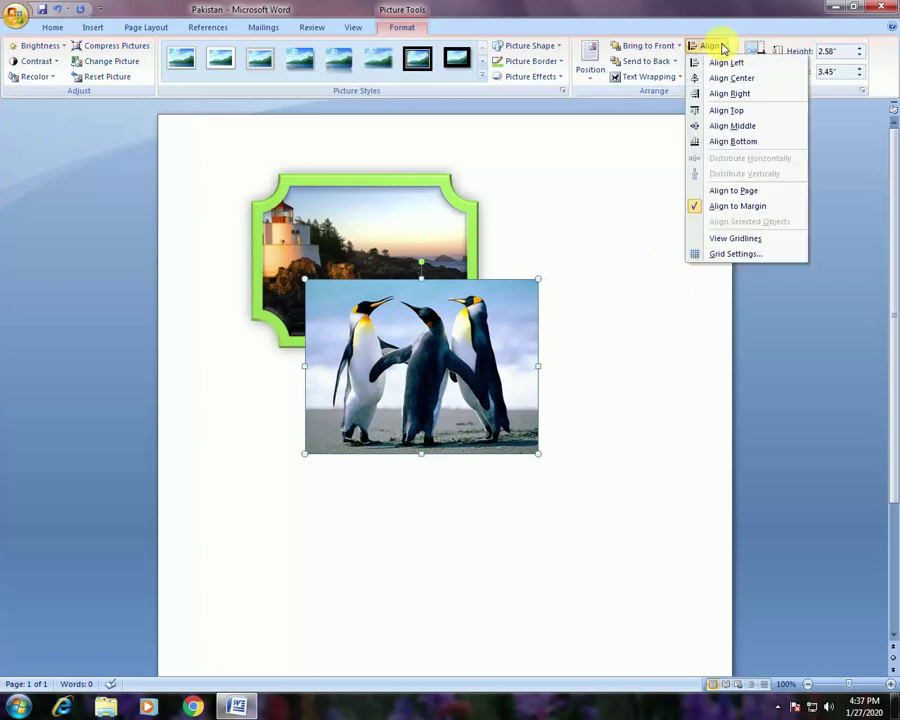
left_click(765, 126)
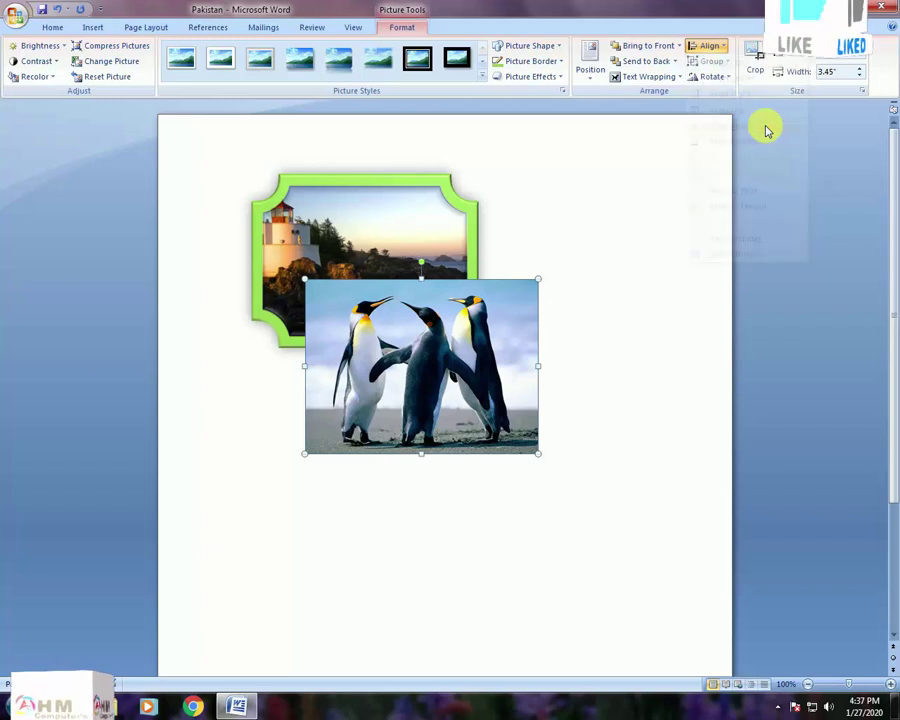
left_click(719, 48)
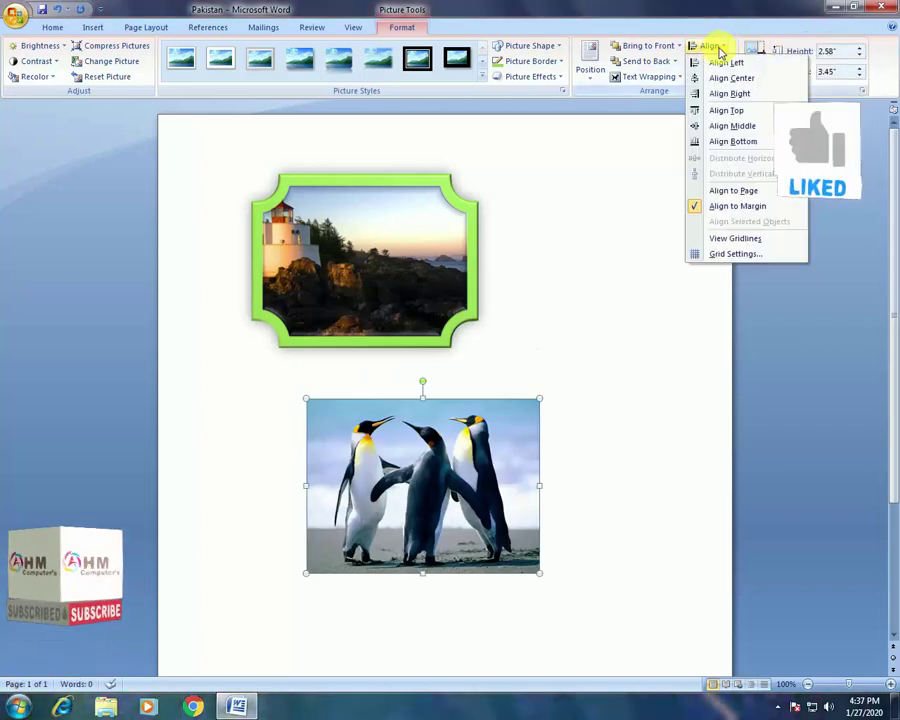
left_click(754, 122)
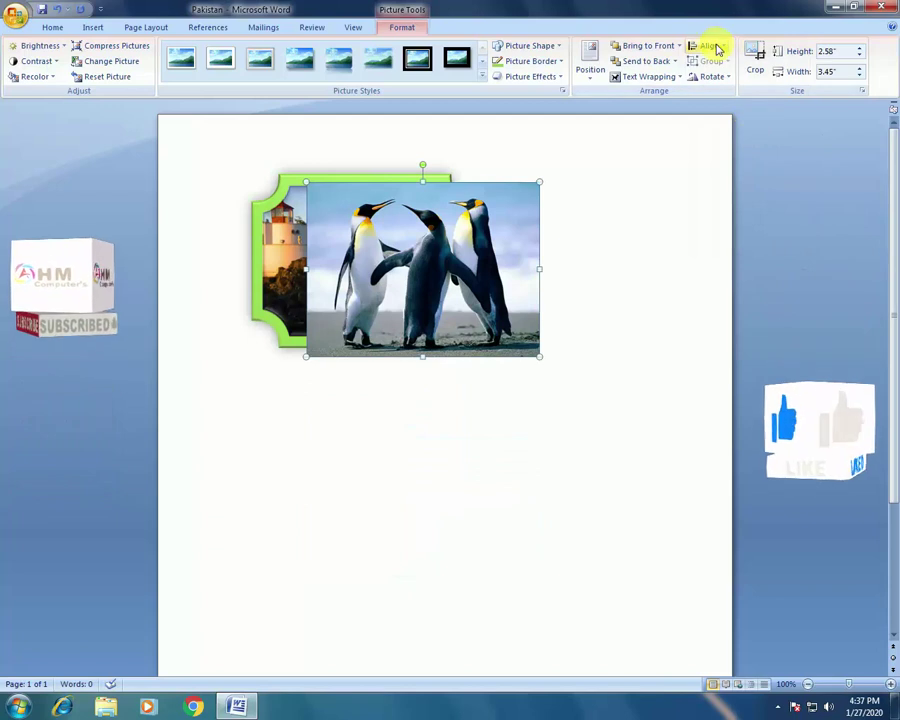
left_click(719, 48)
left_click(744, 143)
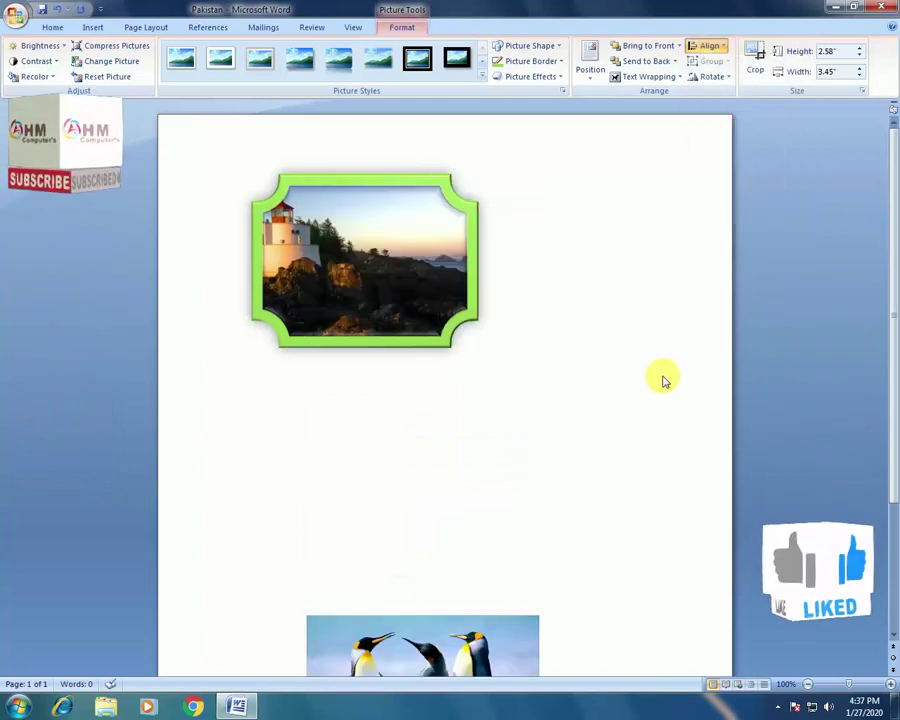
- Align the picture centre, left and top, then drag it down near the page's middle
left_click(712, 46)
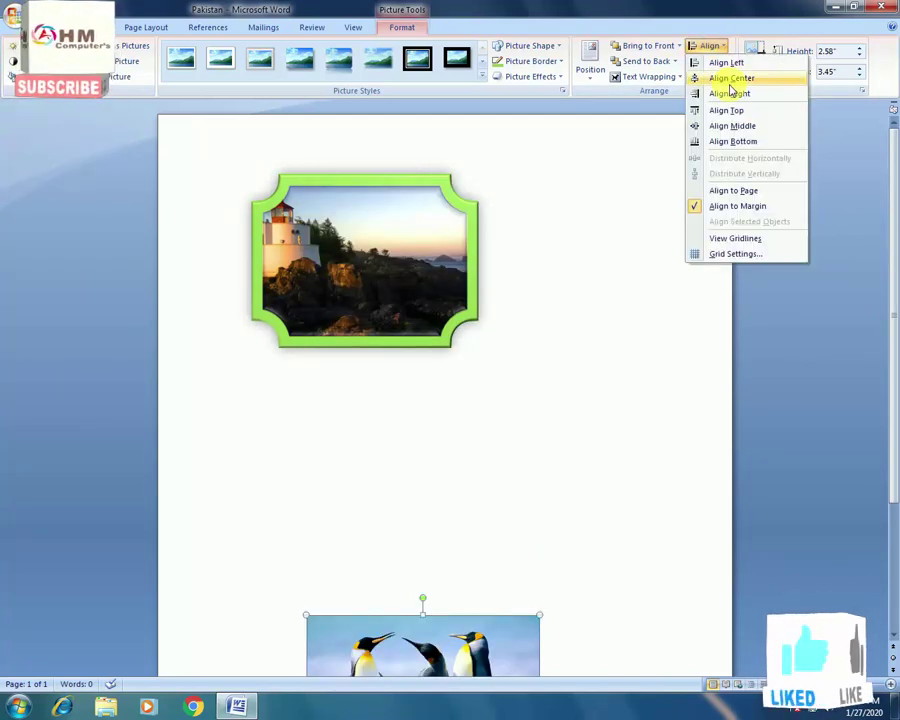
left_click(730, 82)
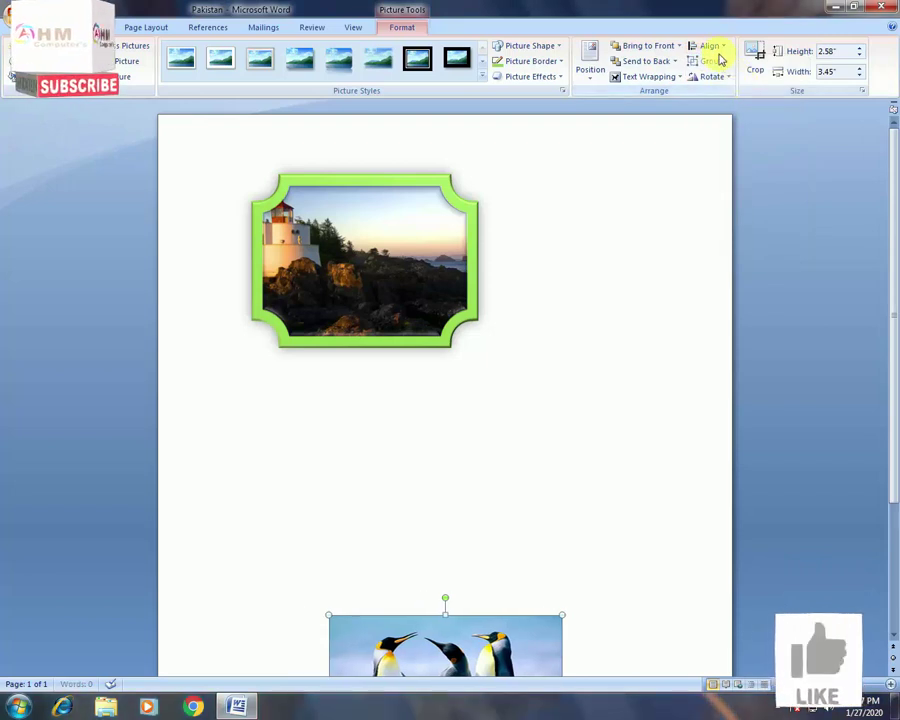
left_click(714, 47)
left_click(702, 61)
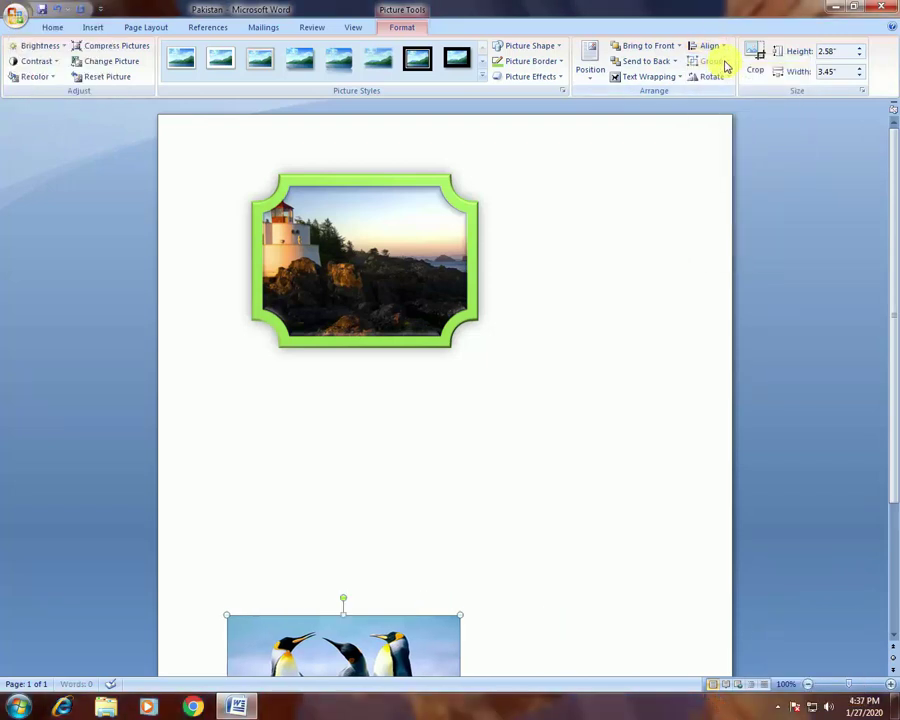
left_click(719, 48)
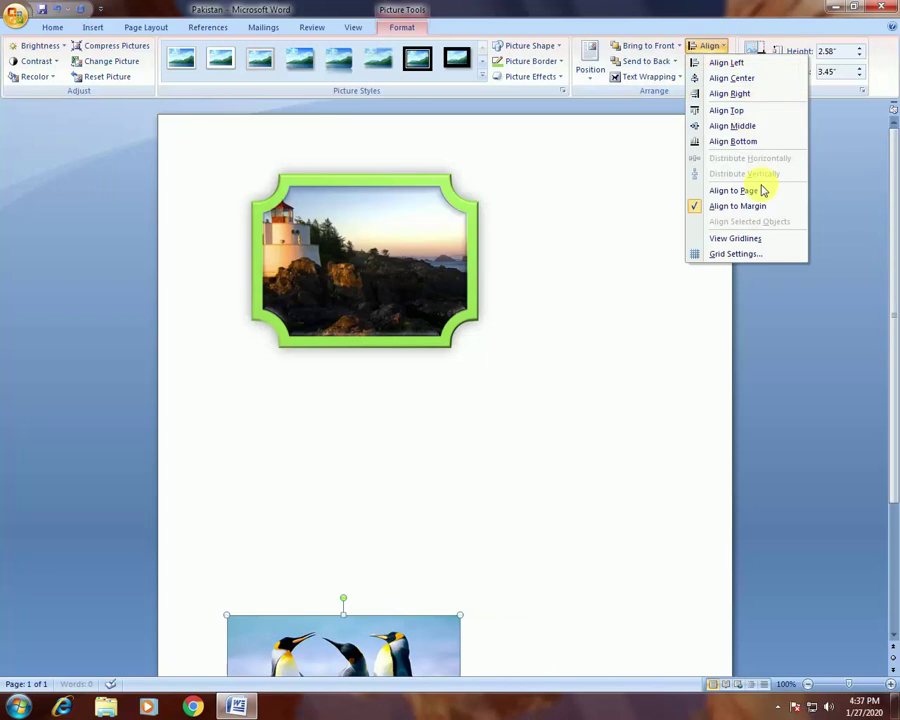
left_click(749, 113)
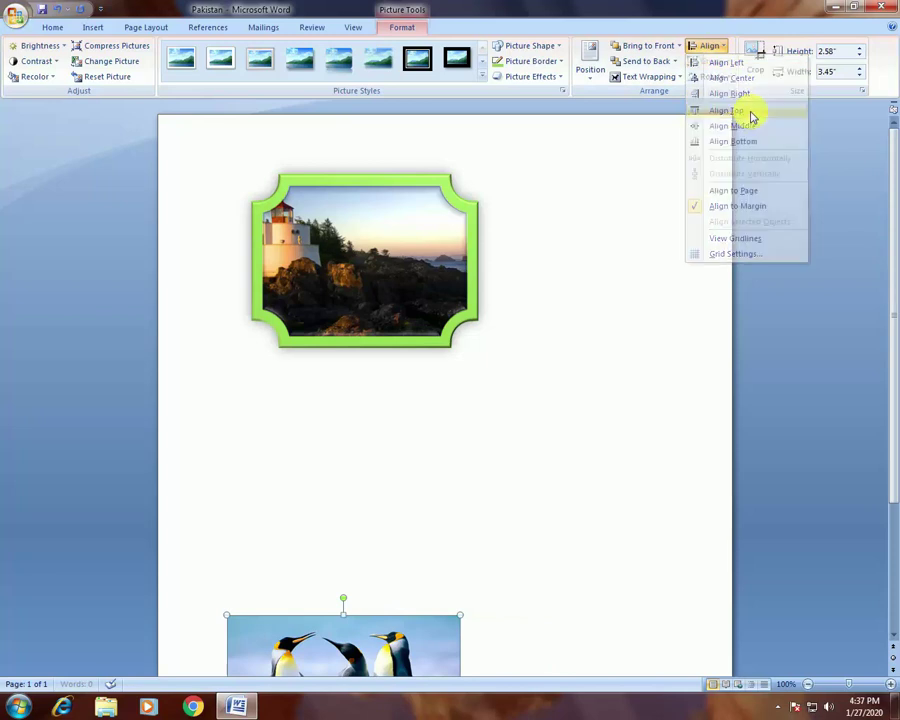
left_click_drag(385, 297, 468, 418)
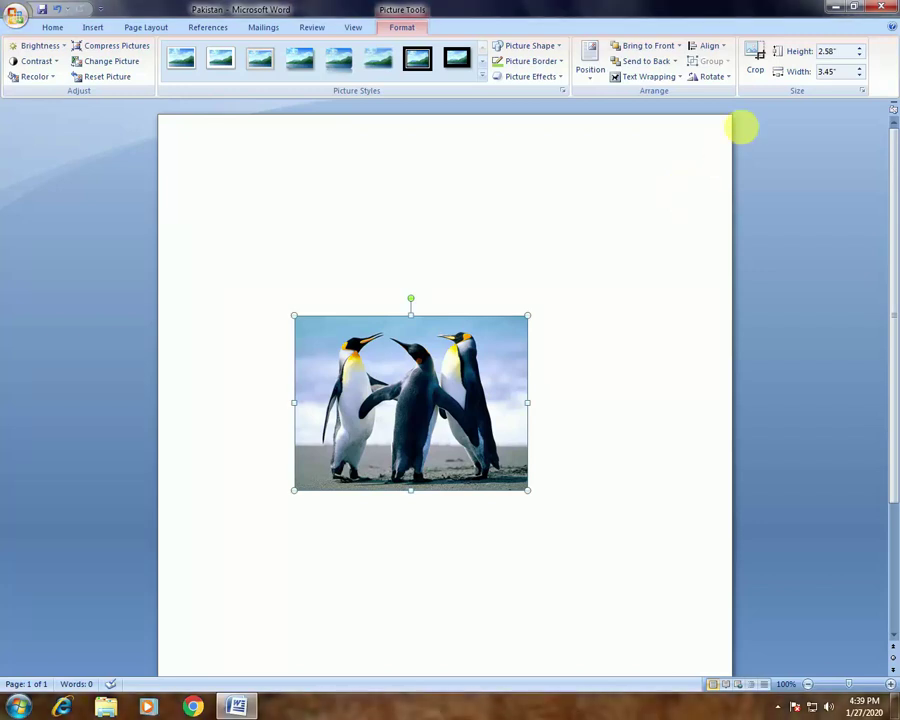
- Rotate the Penguins picture right 90°, then left 90° back to upright
left_click(727, 79)
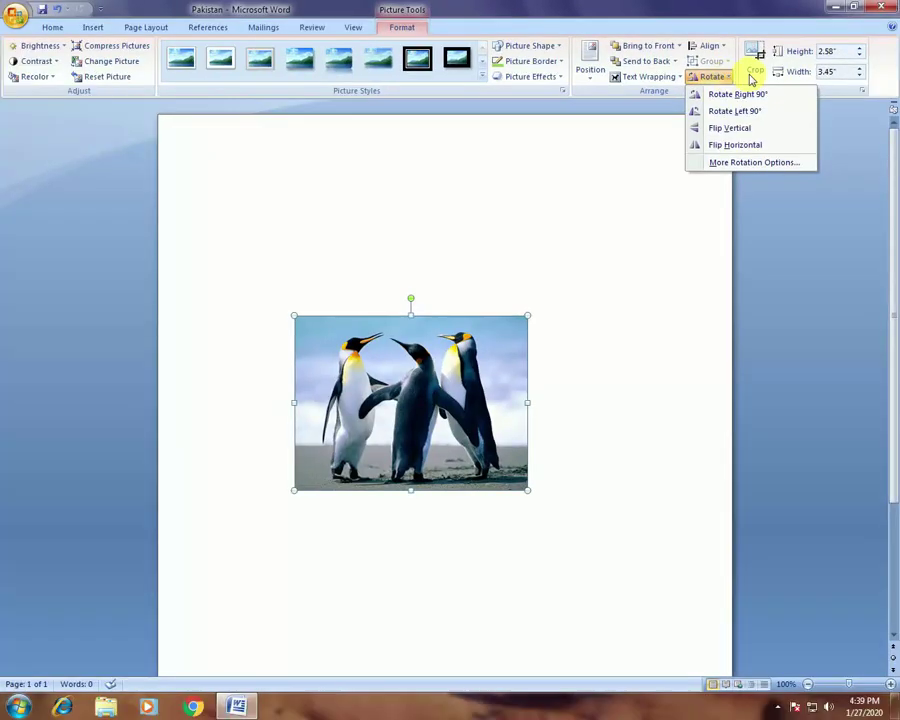
left_click(750, 97)
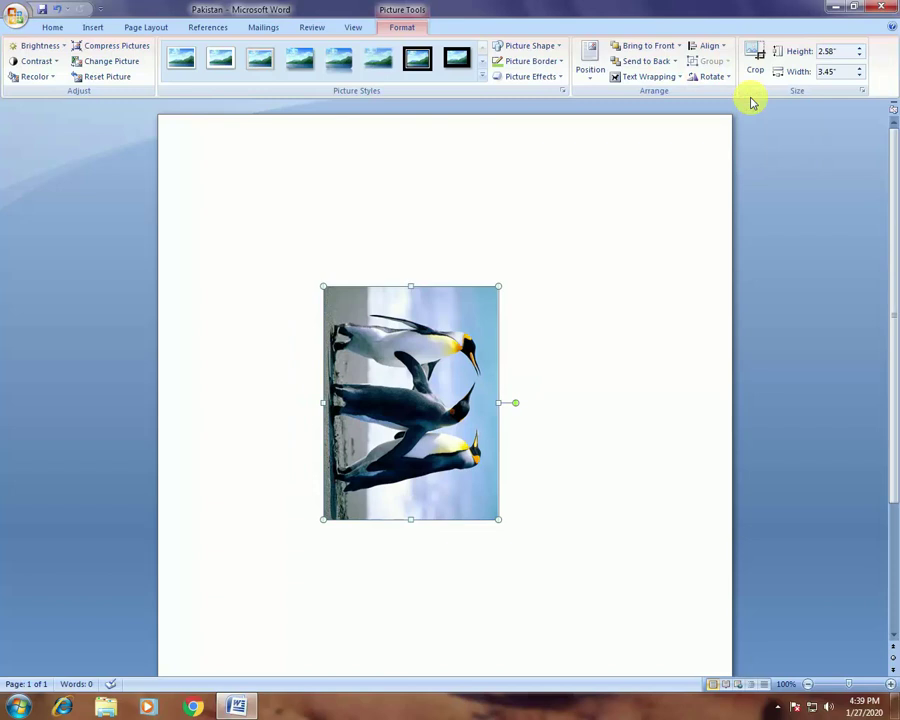
left_click(726, 80)
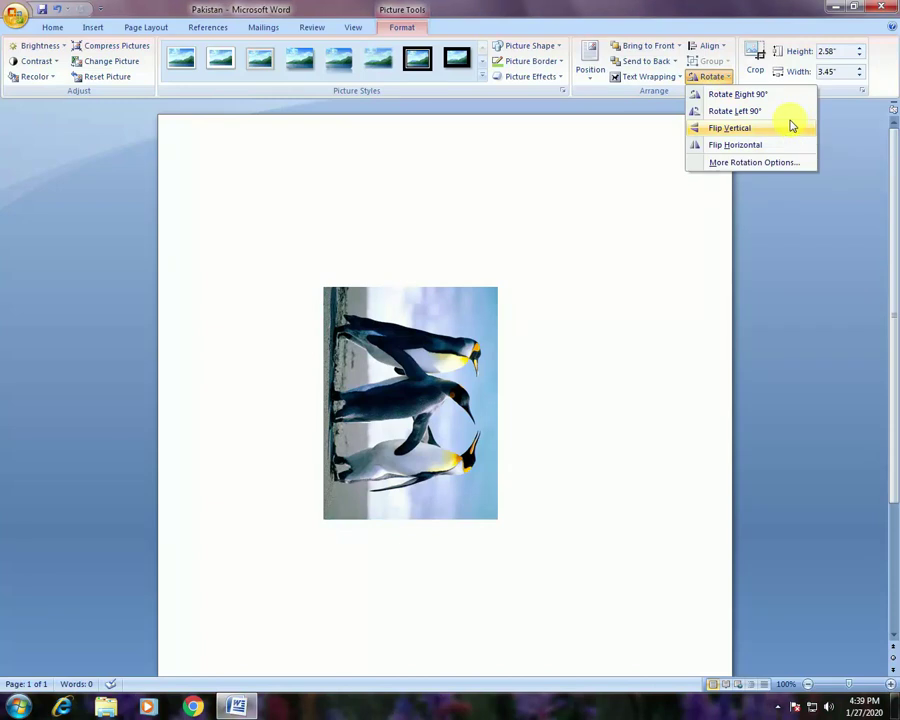
left_click(784, 112)
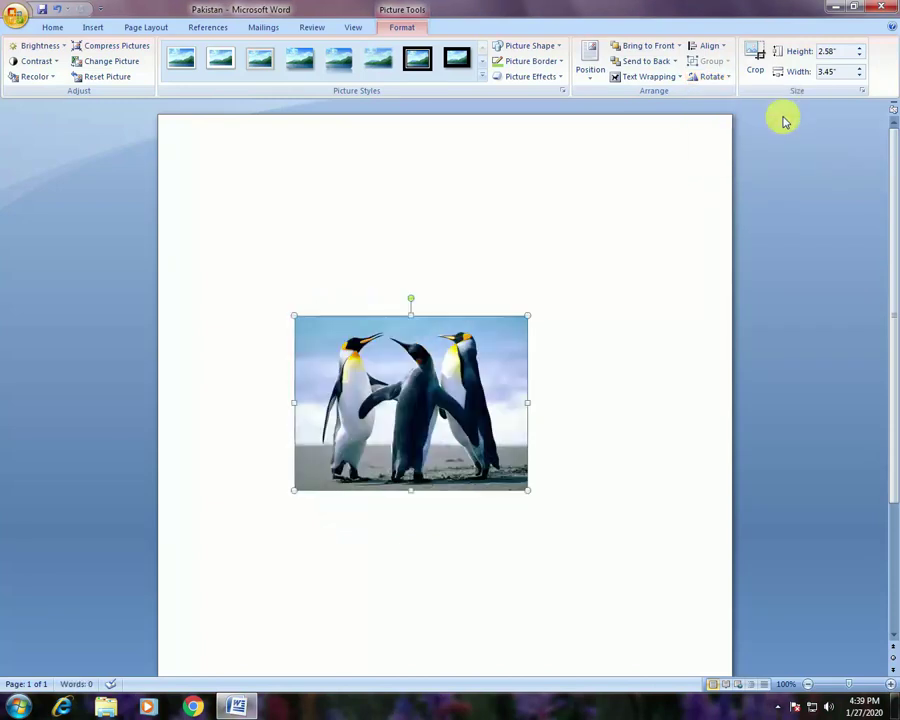
- Apply Flip Vertical and Flip Horizontal to the Penguins picture
left_click(718, 78)
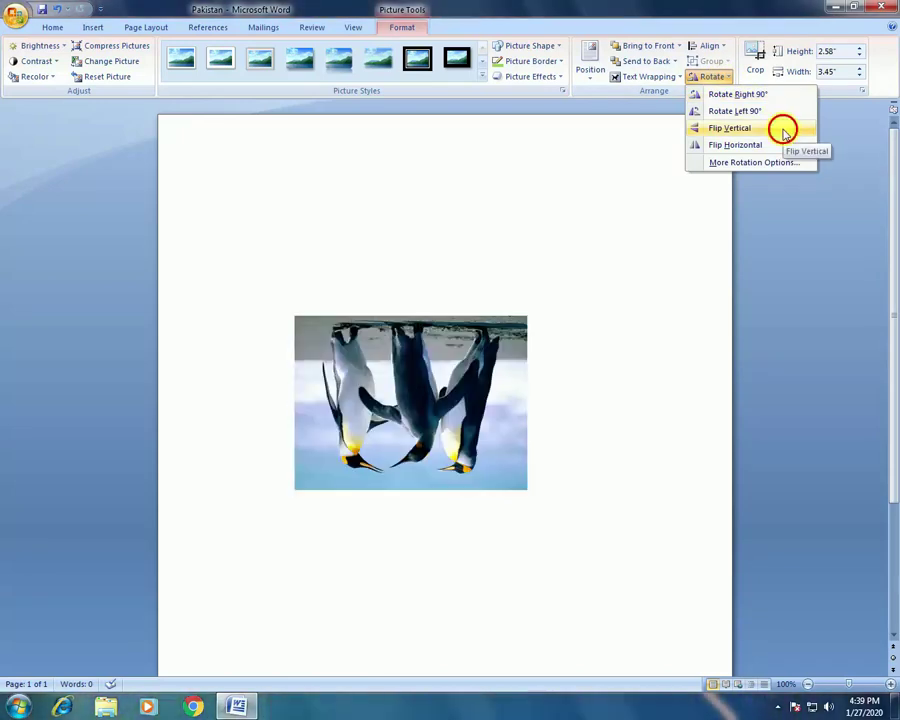
left_click(785, 130)
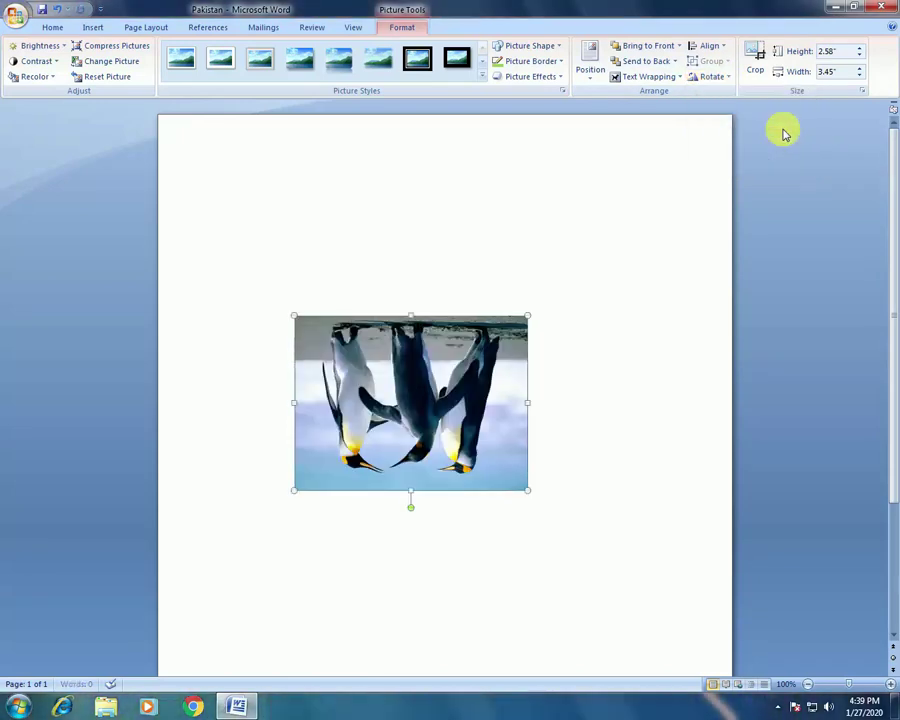
left_click(718, 78)
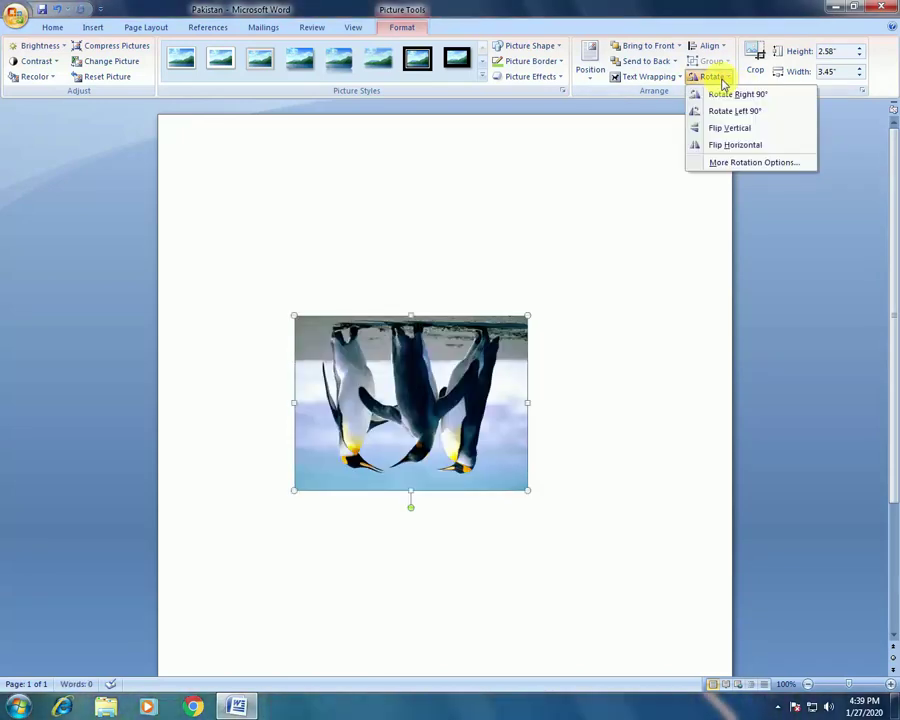
left_click(782, 147)
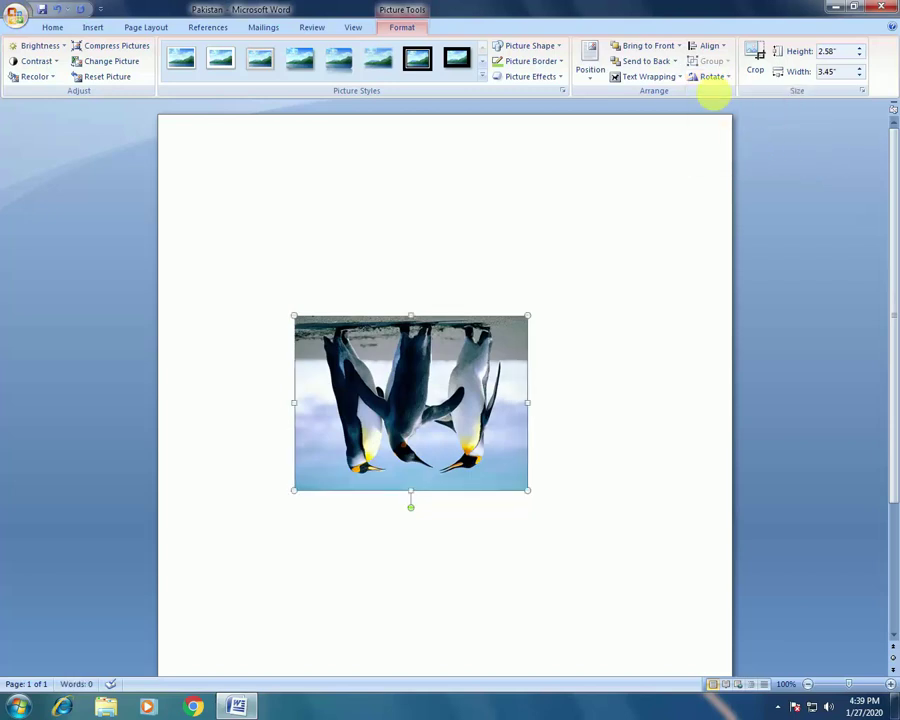
left_click(712, 77)
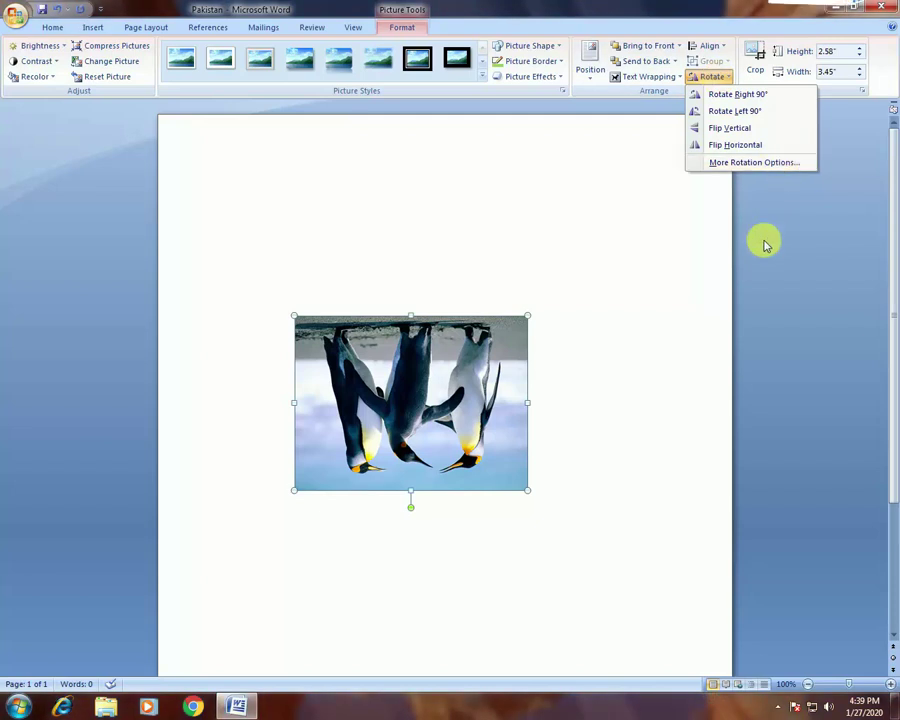
left_click(782, 164)
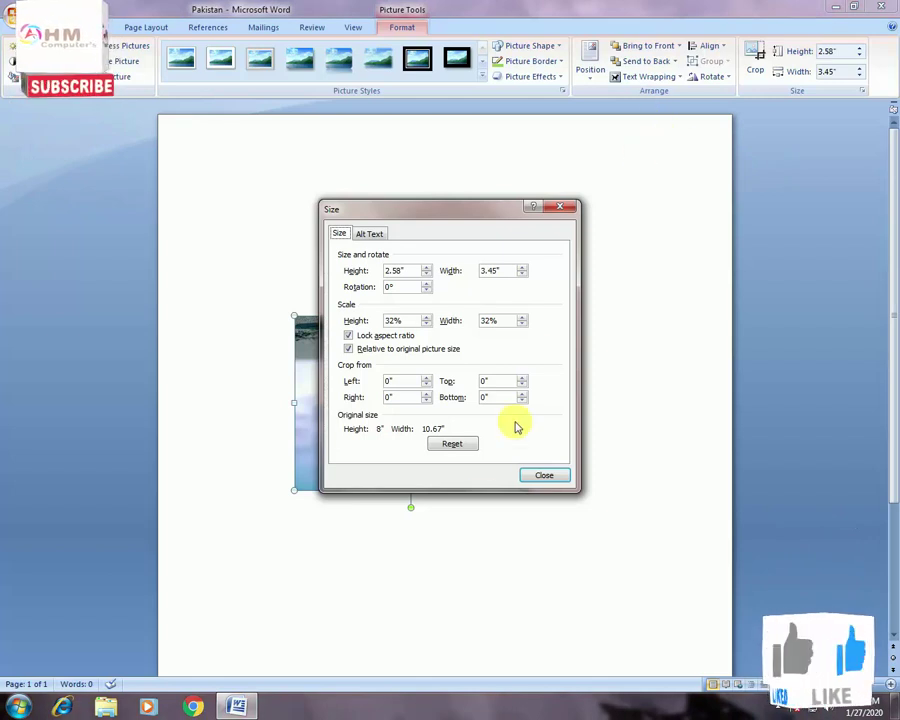
left_click(370, 234)
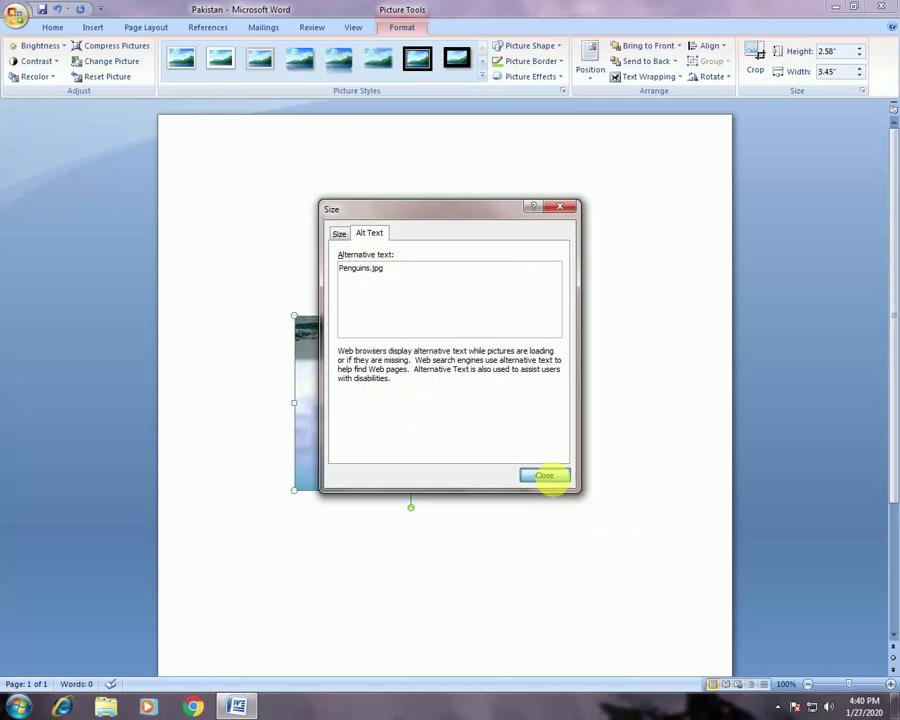
left_click(545, 476)
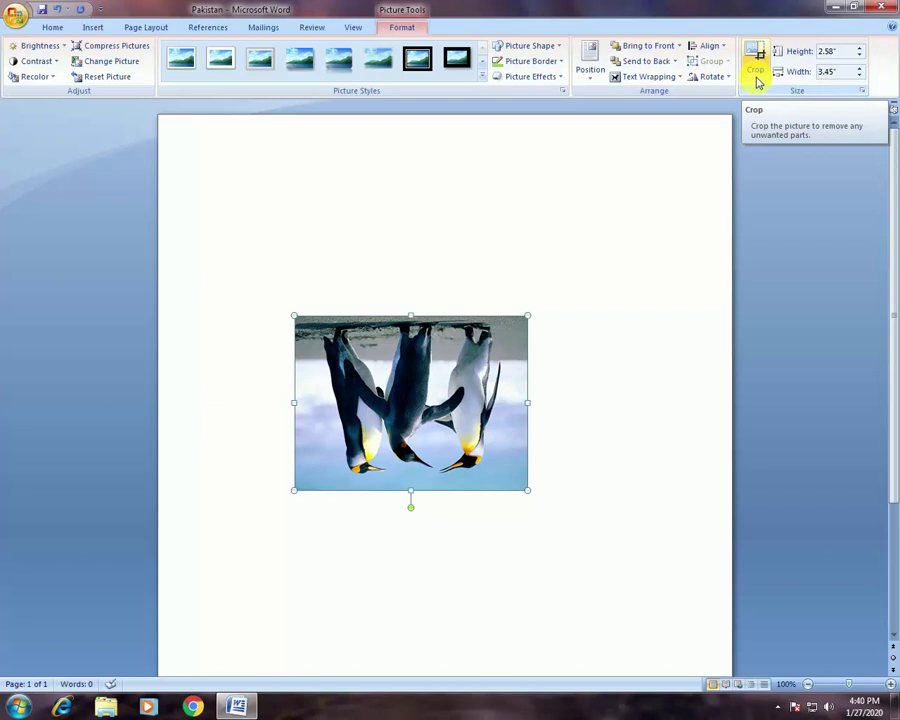
- Crop the flipped penguin photo's right edge, trimming its width toward 2.1"
left_click(756, 79)
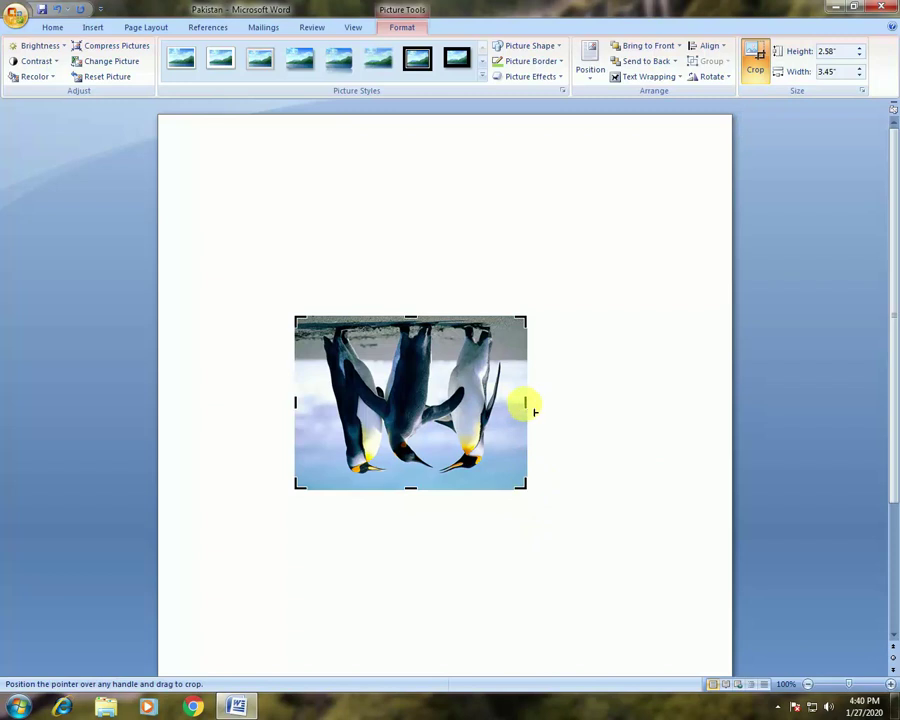
left_click_drag(525, 403, 435, 403)
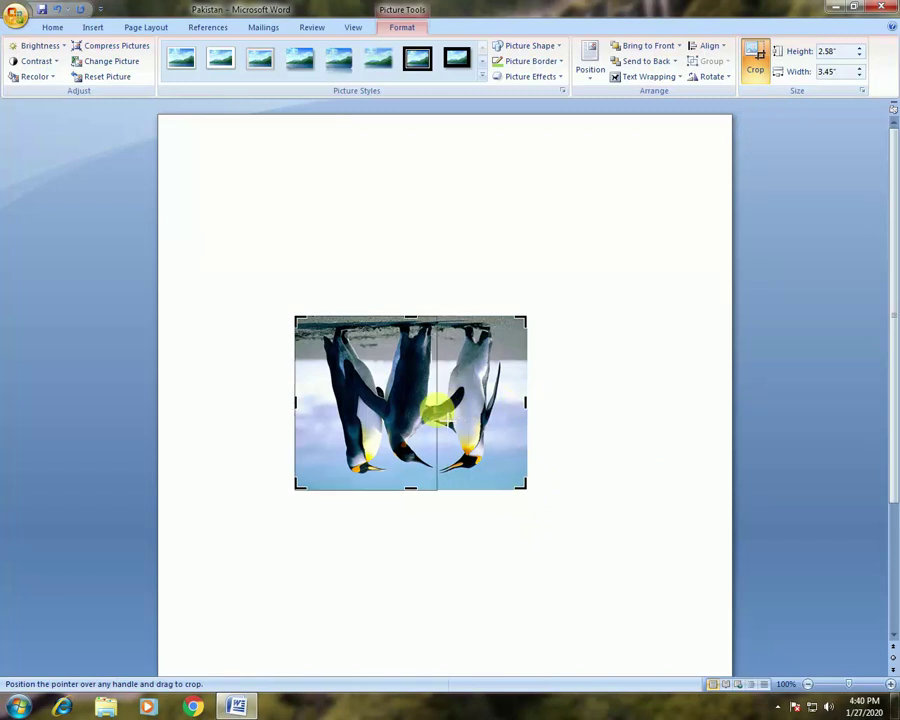